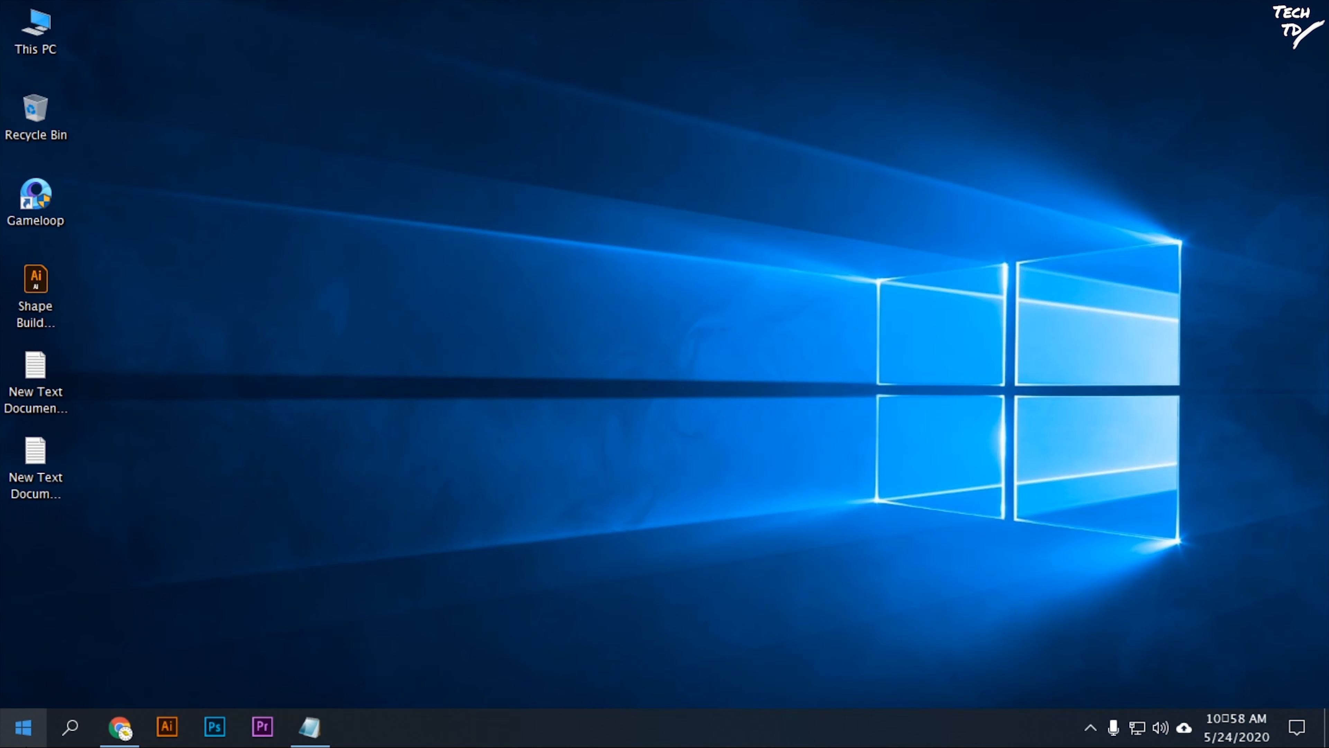
Step: Open the Control Panel, maximize its window and show the installed fonts
left_click(70, 726)
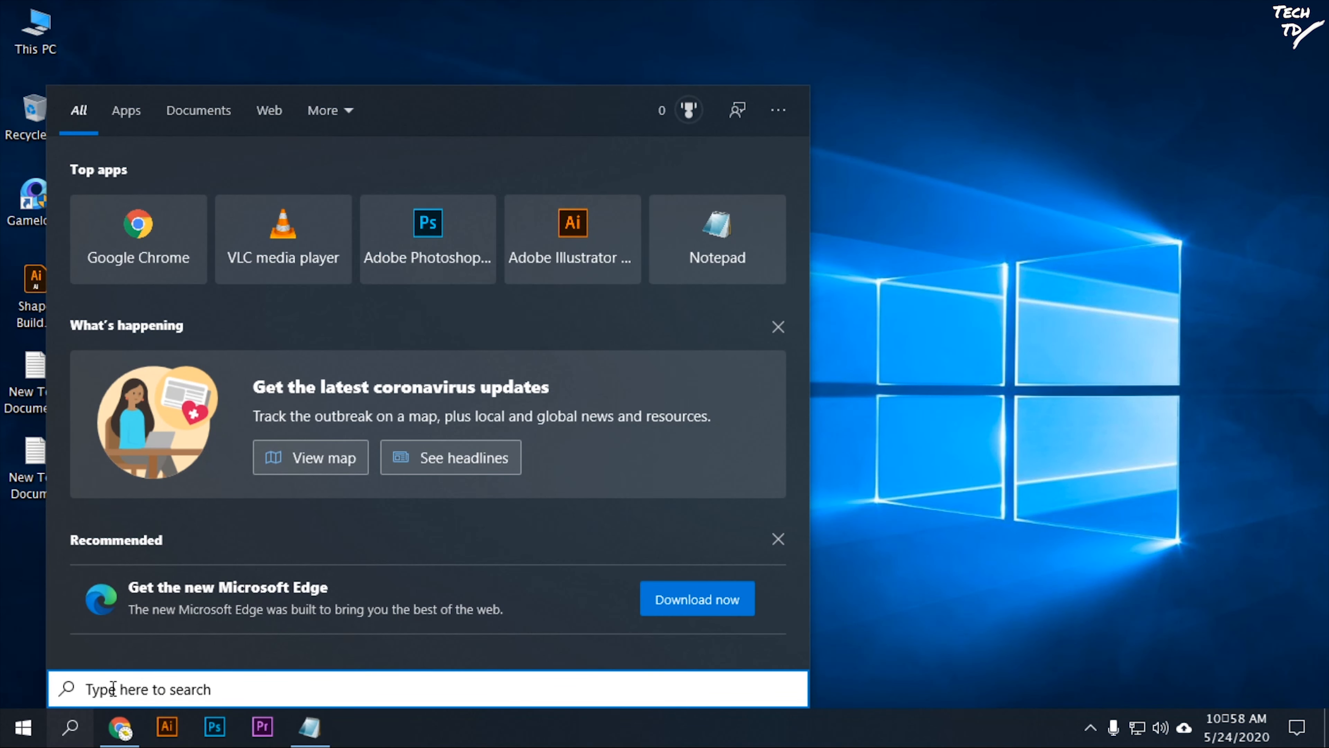
type("cont")
key("Return")
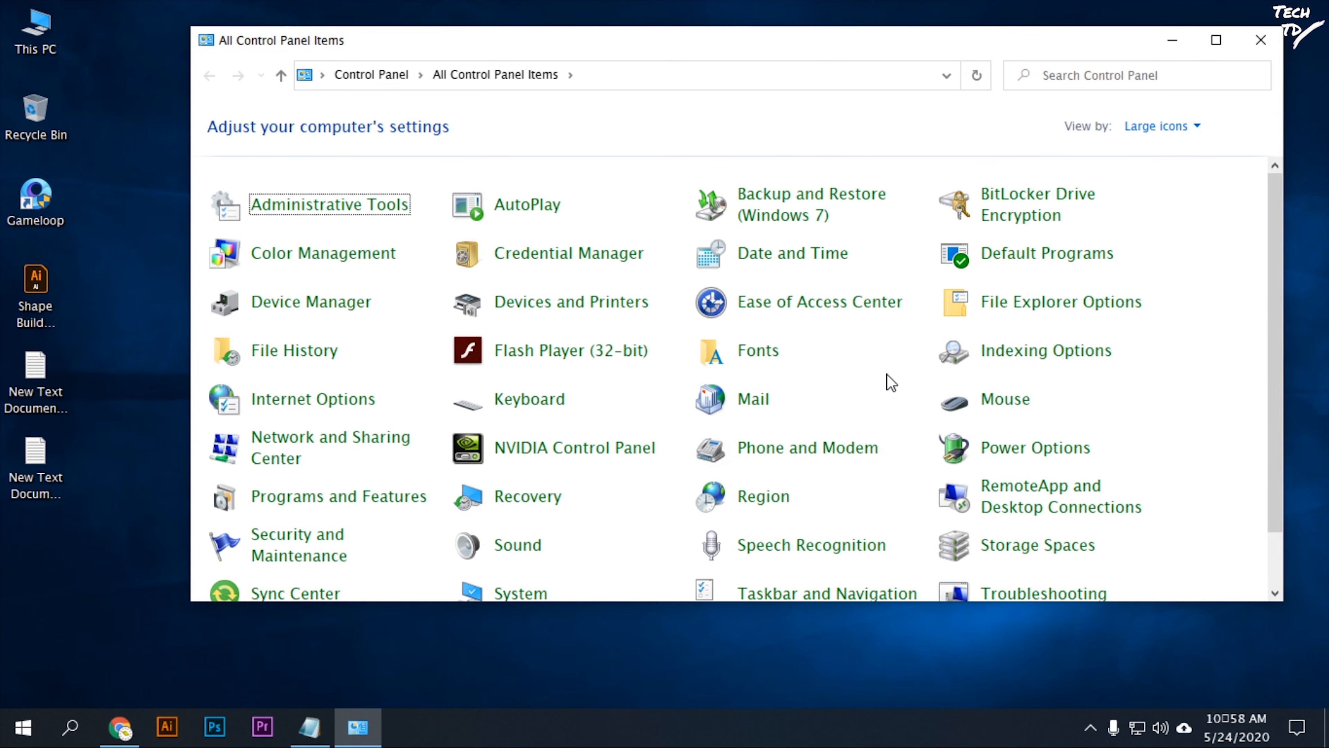
left_click(1216, 40)
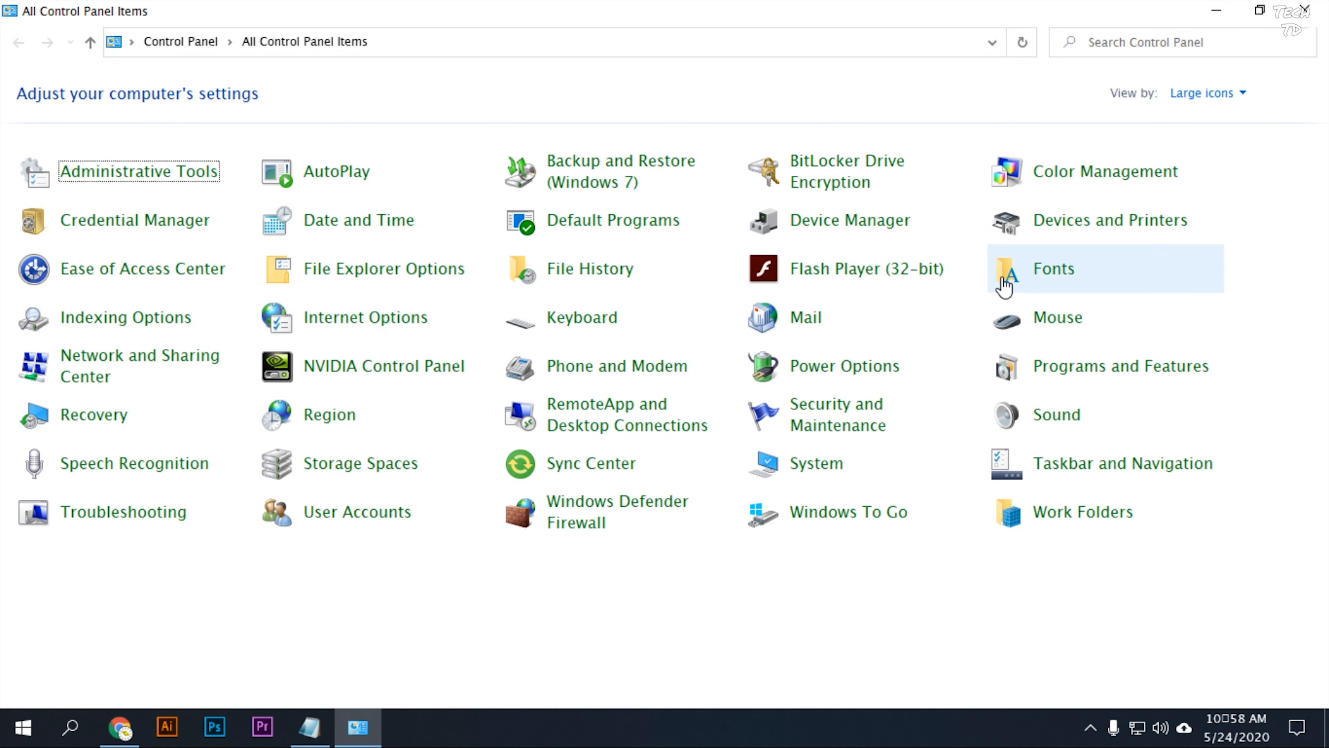
left_click(1061, 278)
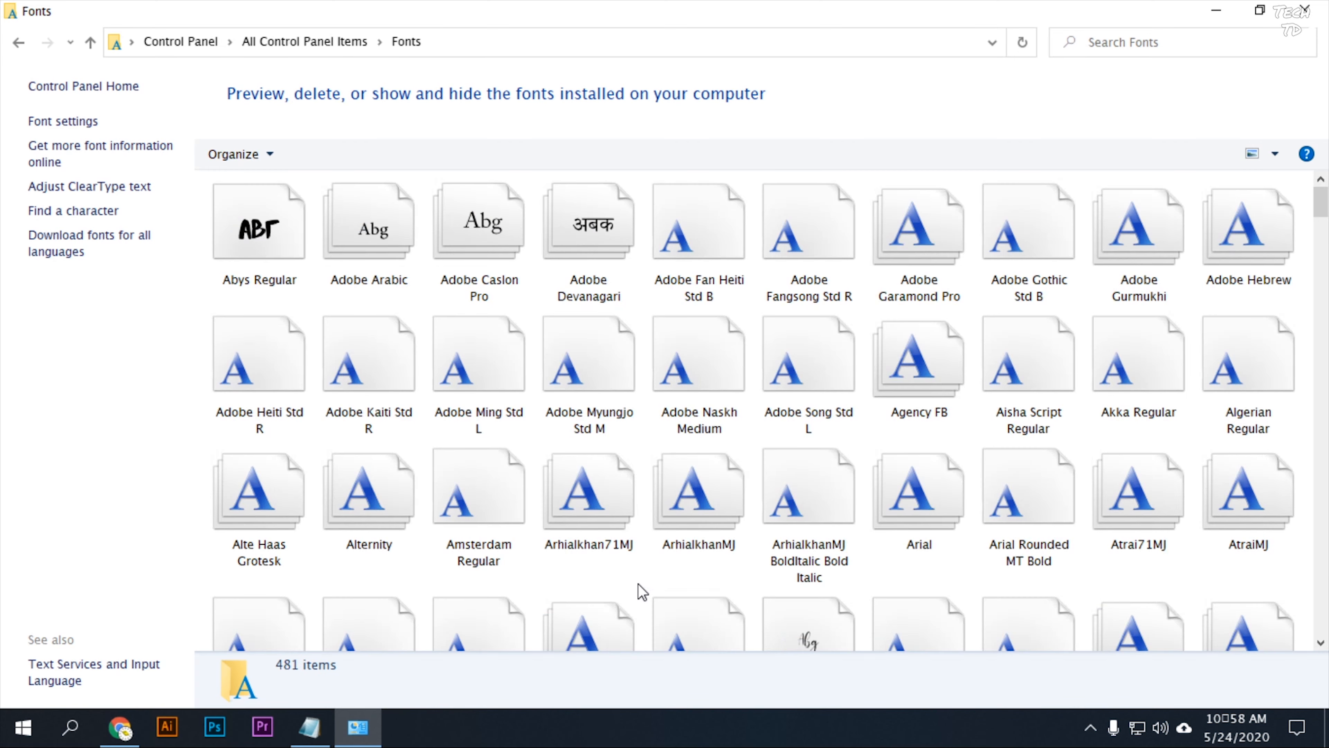
Step: Browse the installed fonts, check the font page in Chrome, and locate Courgette Regular in the Fonts folder
left_click(712, 380)
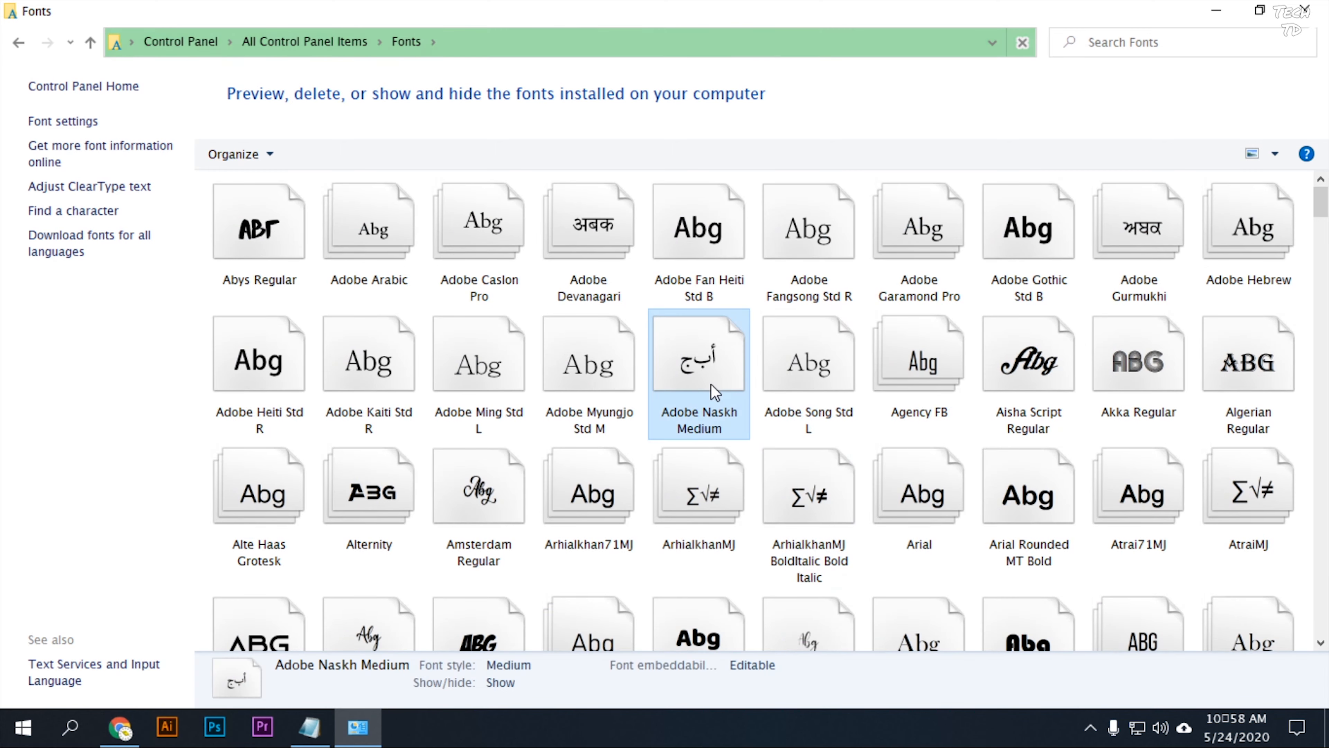
key("c")
key("Right")
key("Right")
key("Right")
key("Right")
key("Right")
key("Right")
key("Right")
key("Right")
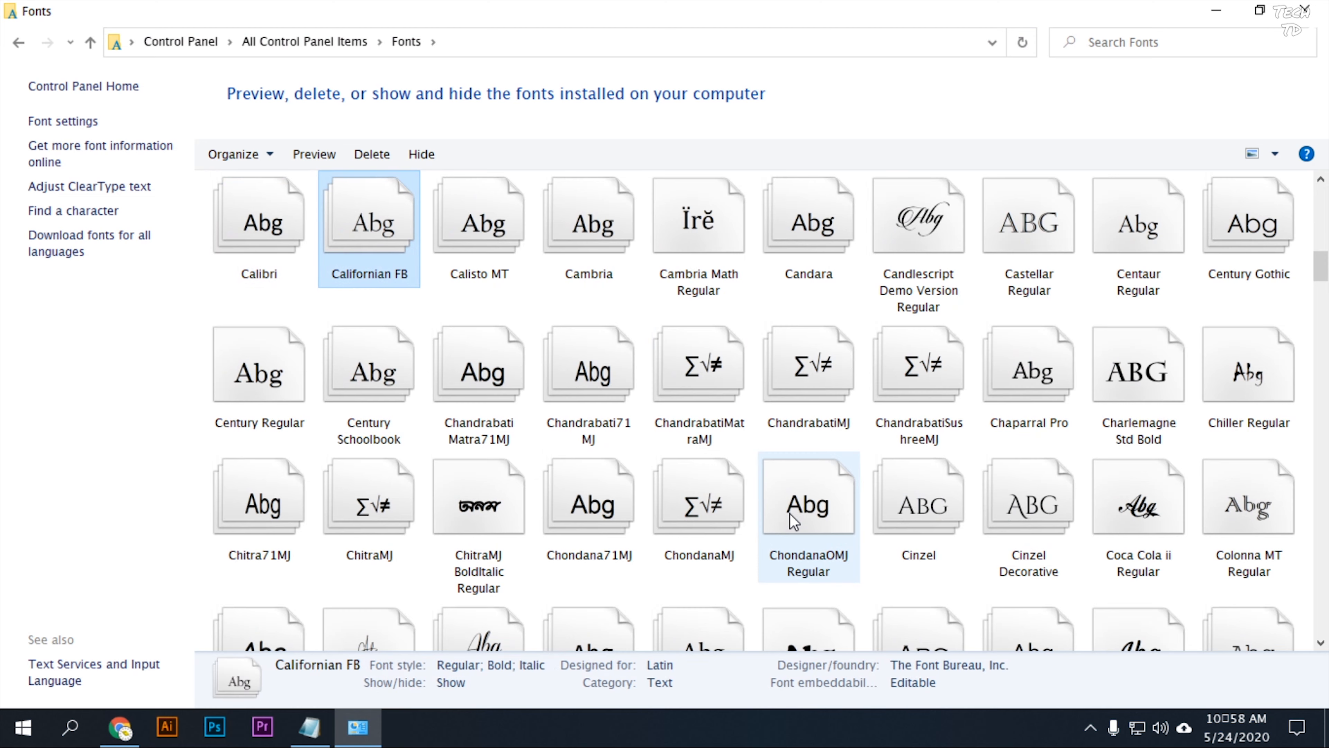
key("Right")
key("Right")
key("Right")
key("Right")
key("Right")
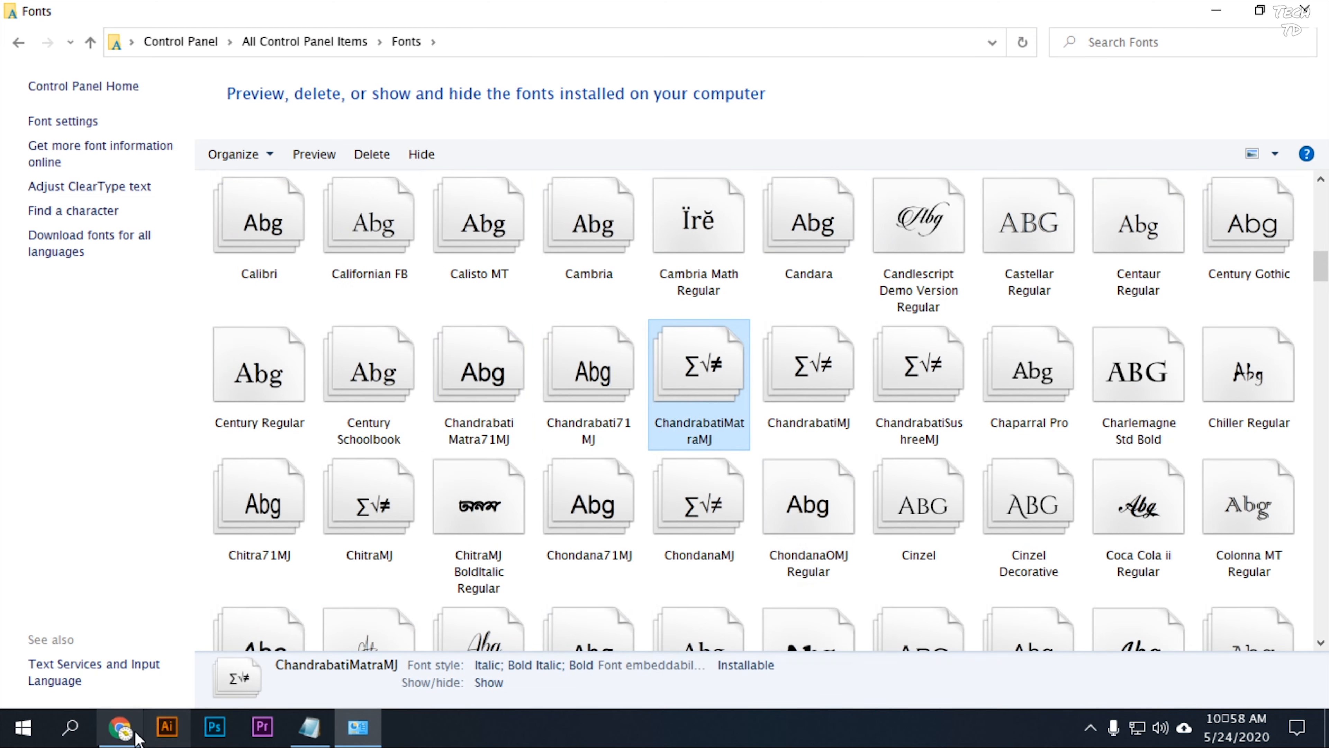
left_click(120, 727)
left_click(1218, 23)
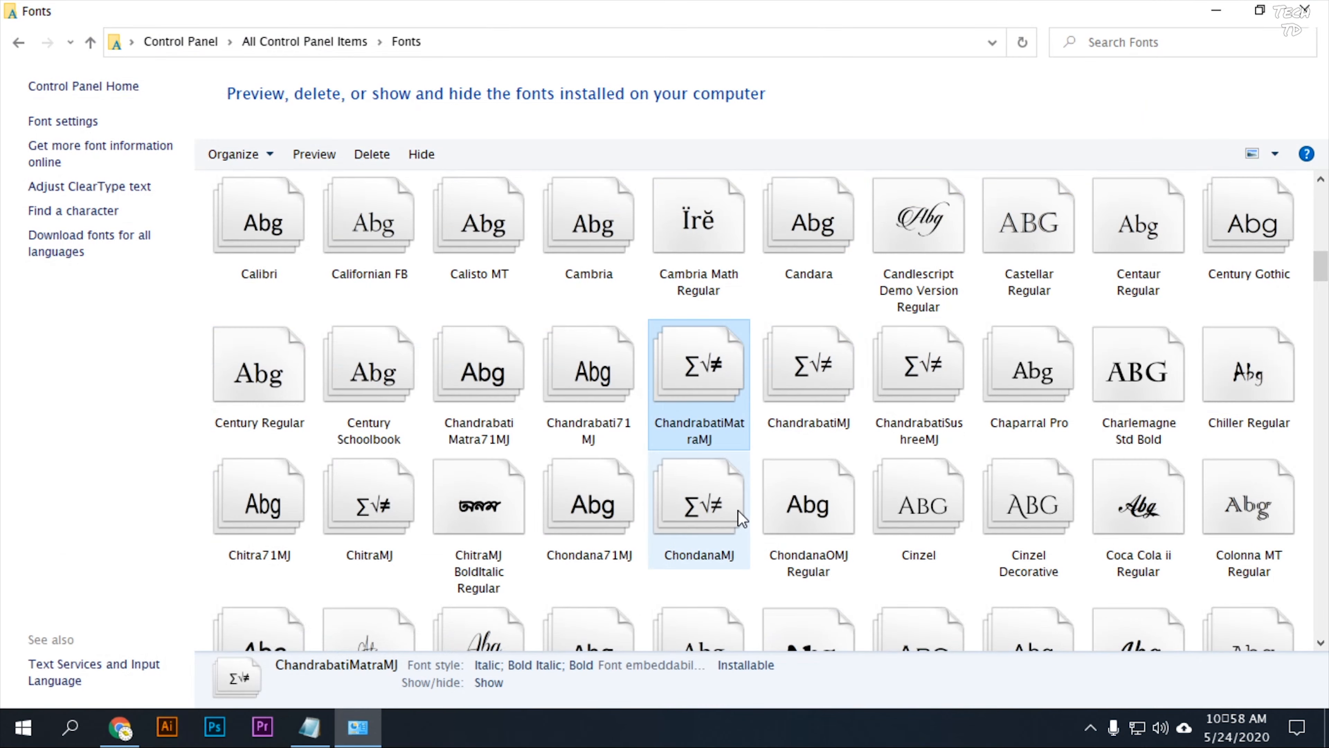
type("cou")
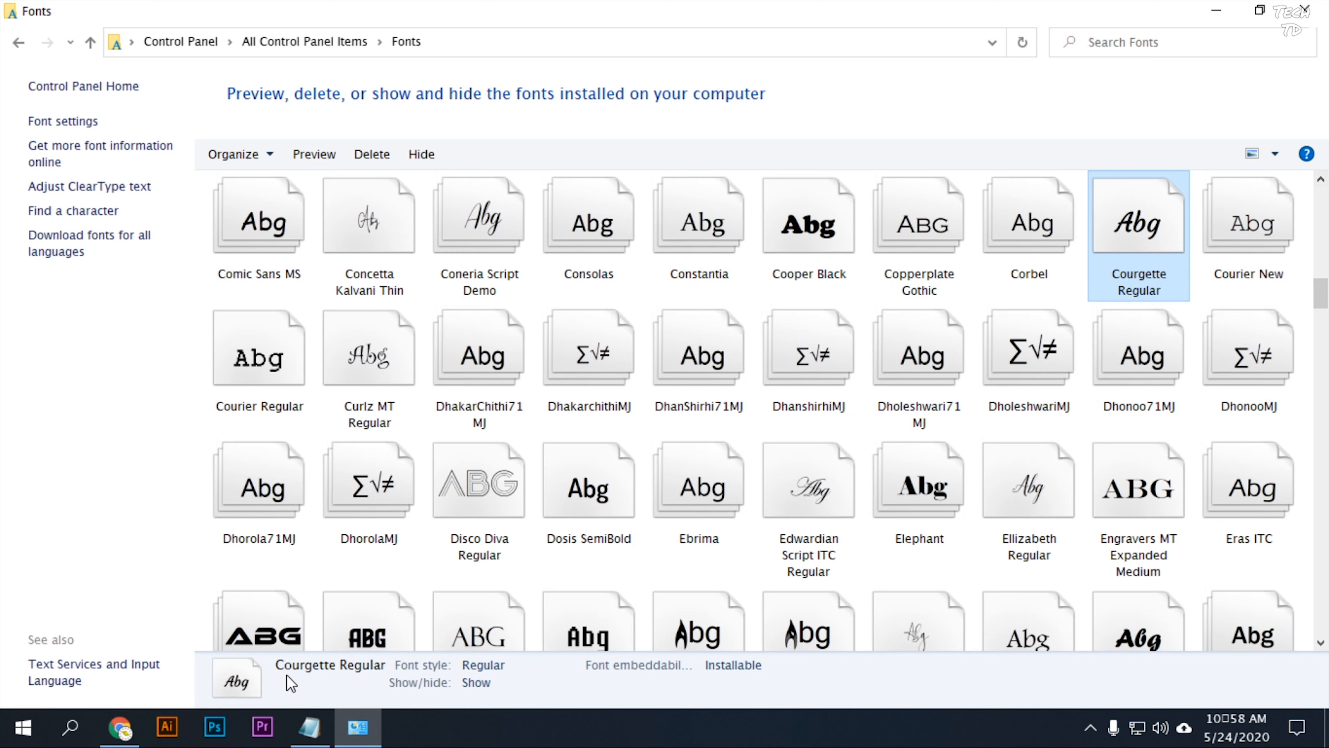
Step: Switch to the Notepad registry text and replace the ENTER-NEW-FONT-NAME placeholder with Courgette Regular
left_click(308, 727)
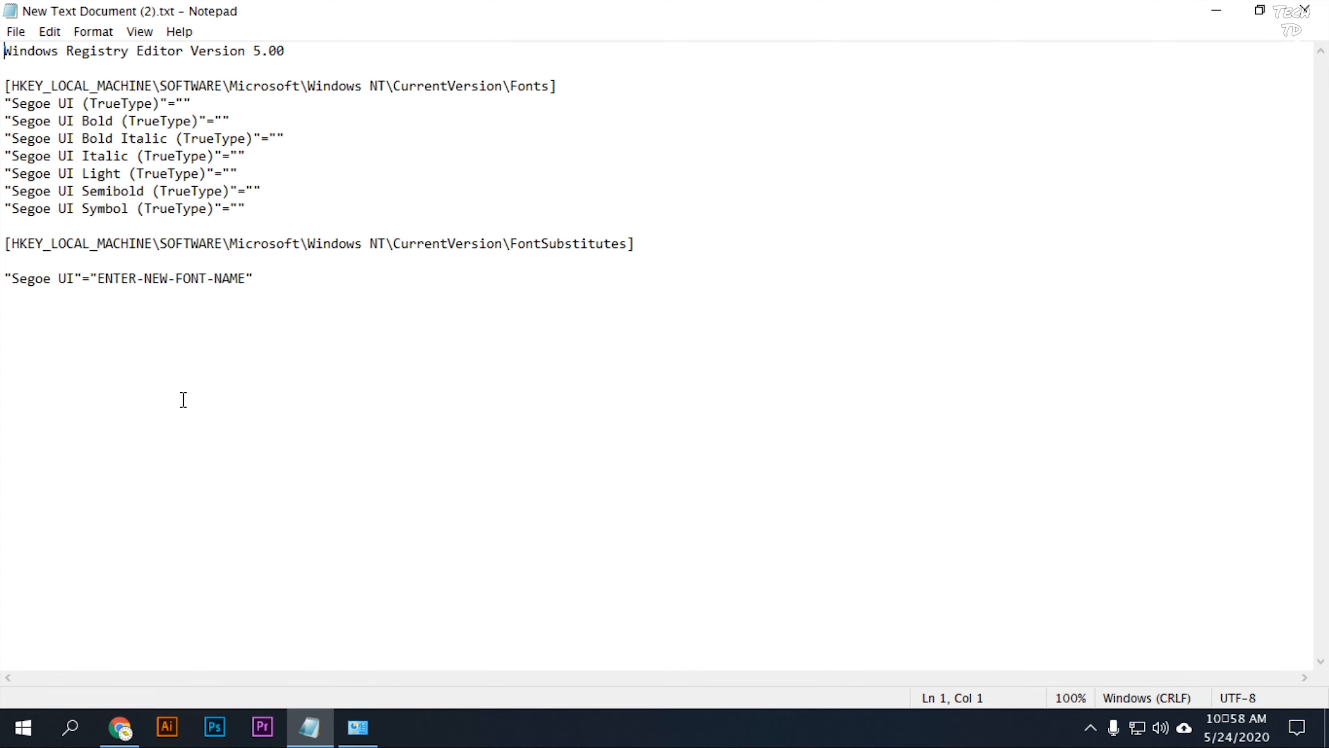
left_click(1259, 10)
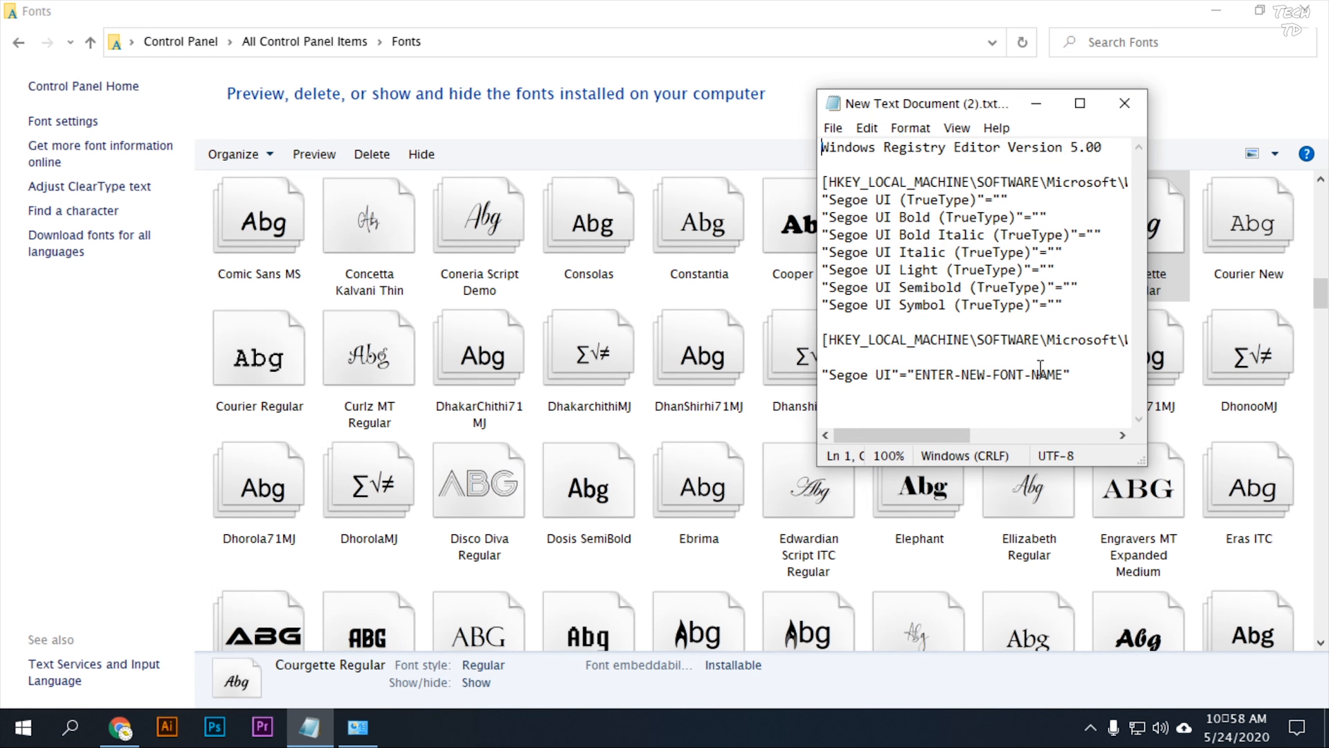
left_click_drag(915, 374, 1060, 374)
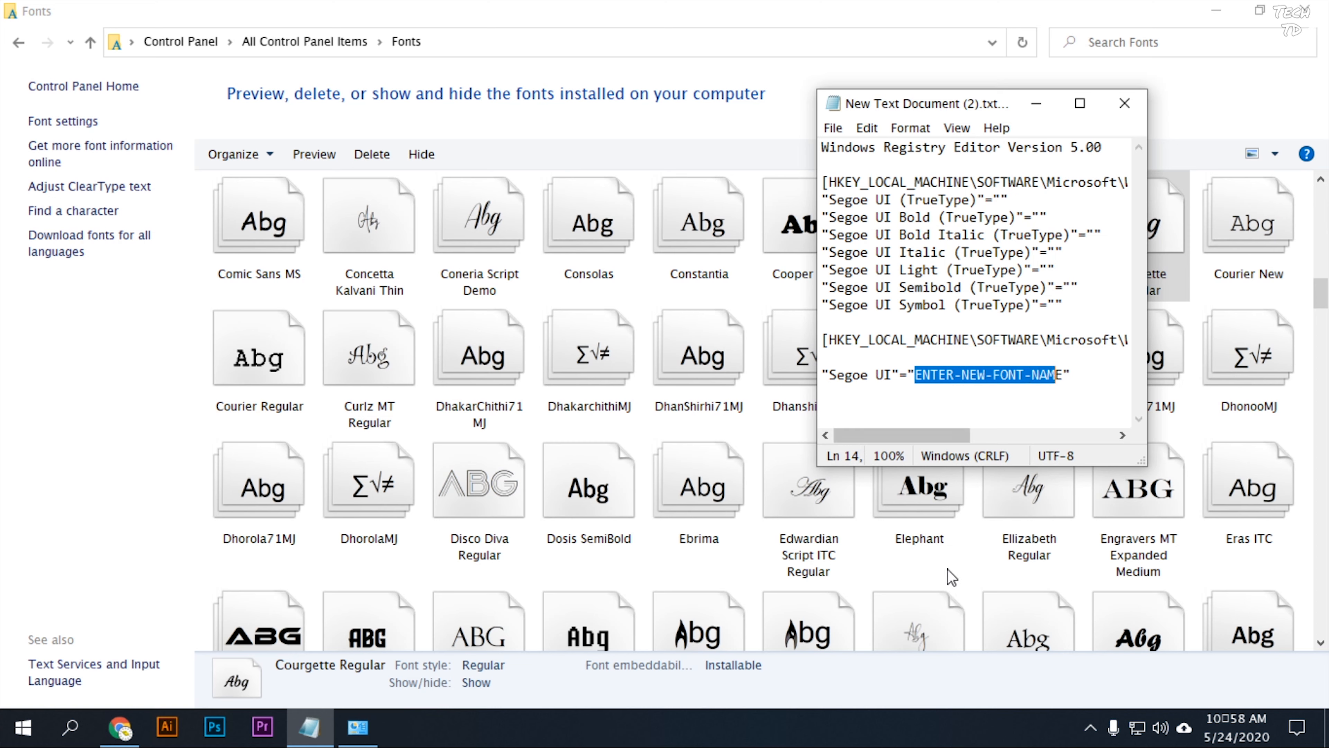
left_click_drag(1009, 103, 790, 89)
key("Delete")
key("Delete")
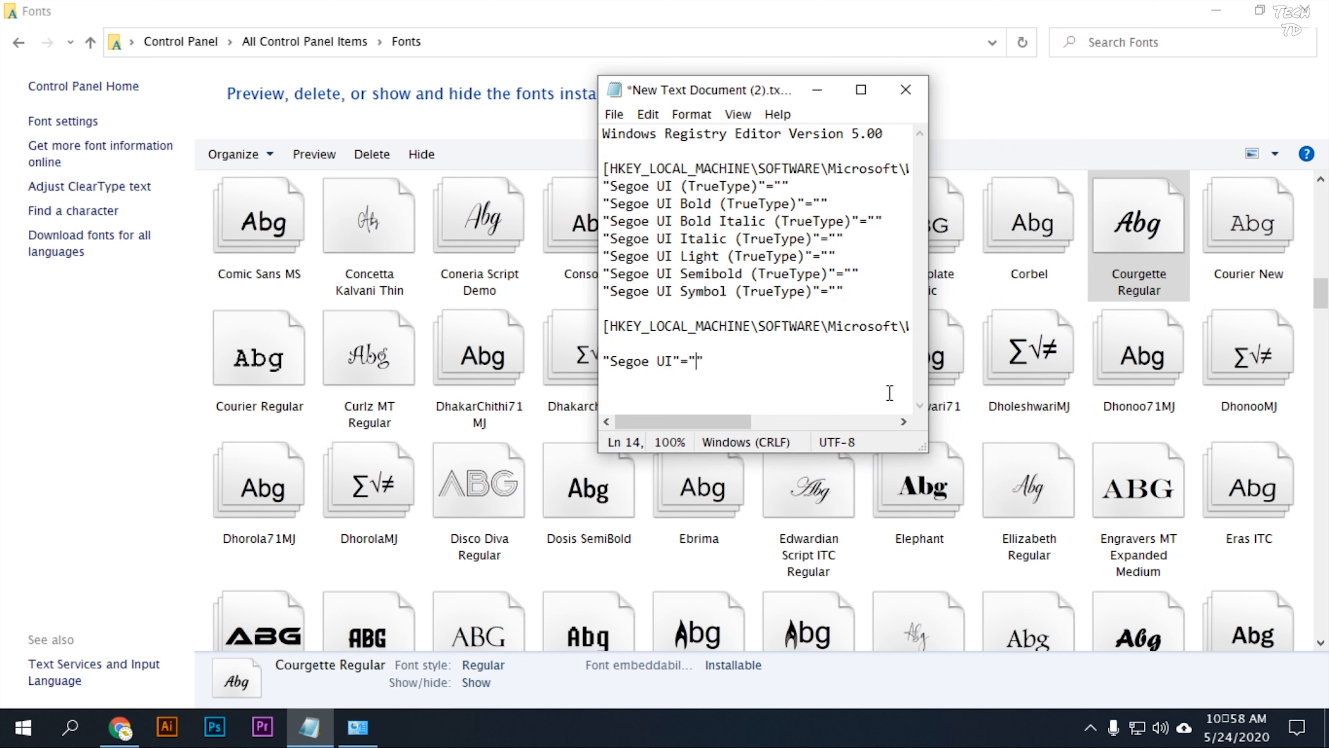
type("Courgette Regular")
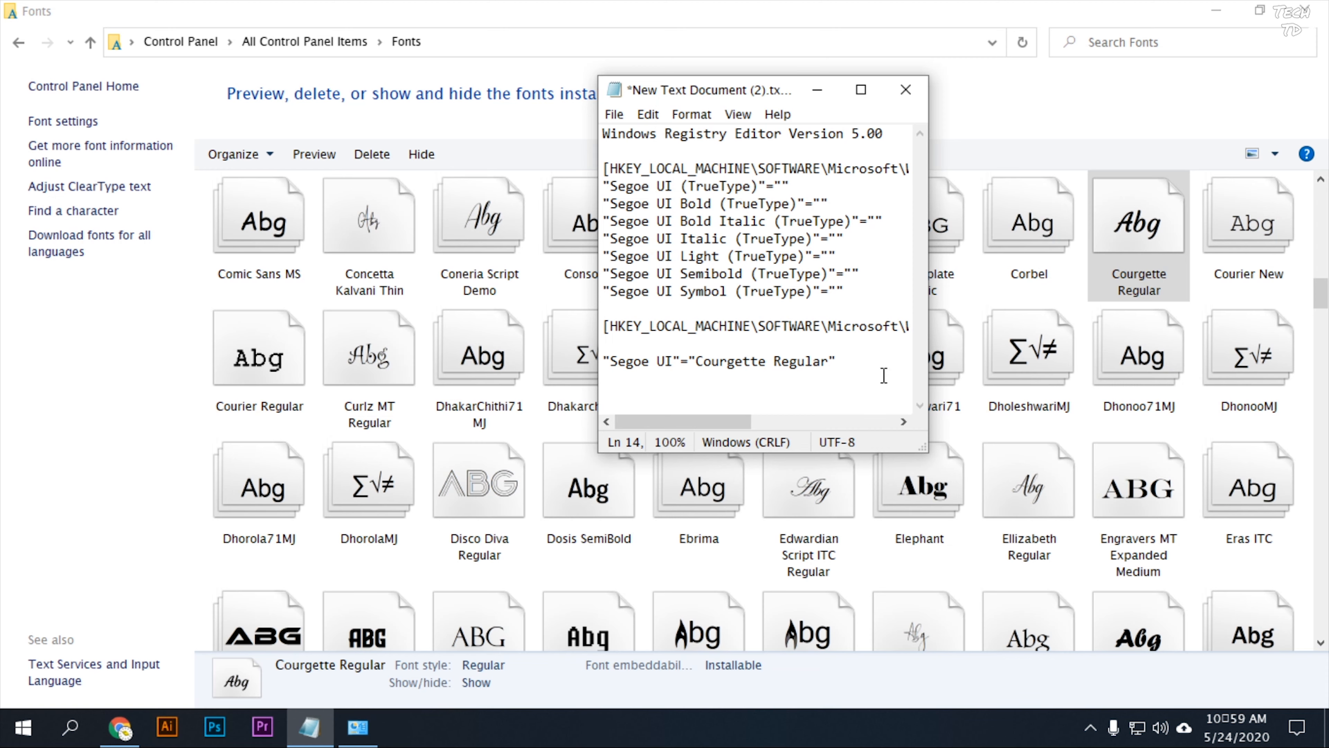
Step: Save the text to the Desktop as Custom Font.reg with type All Files, and close Notepad and the Fonts window
left_click(619, 119)
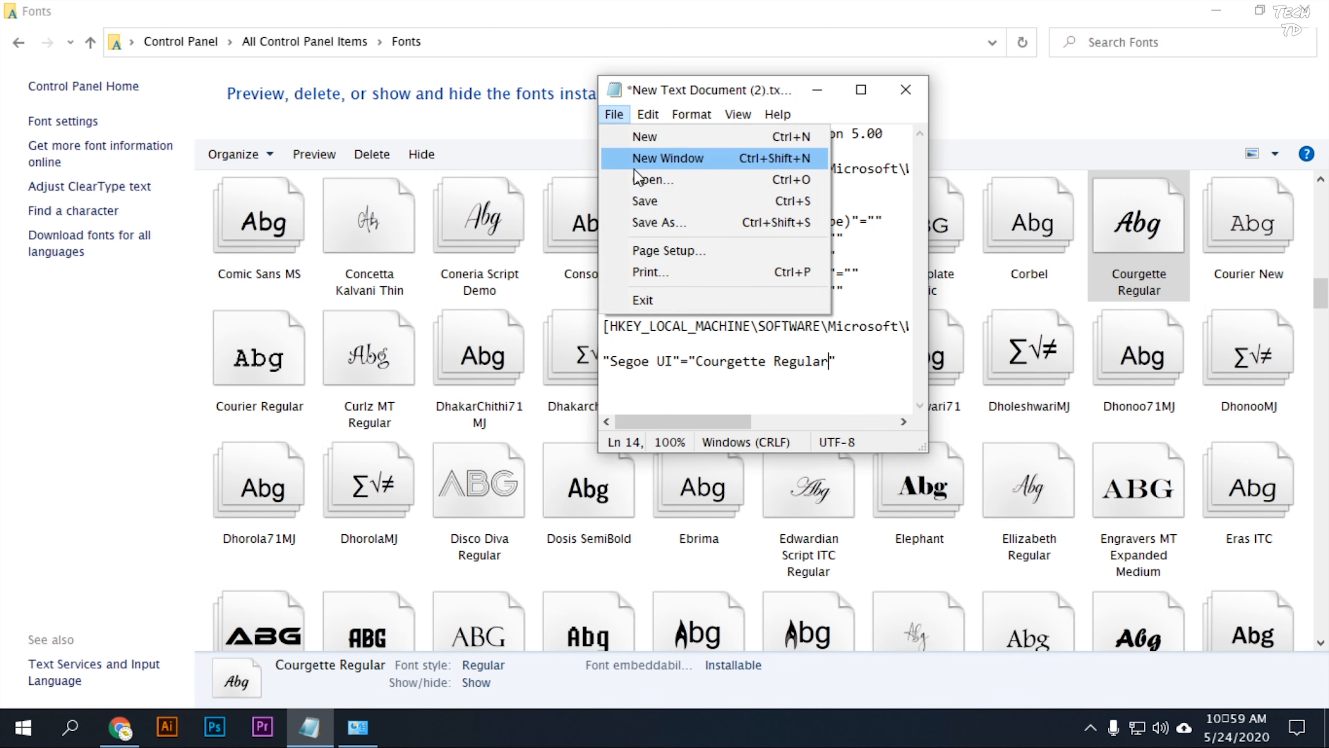
left_click(652, 223)
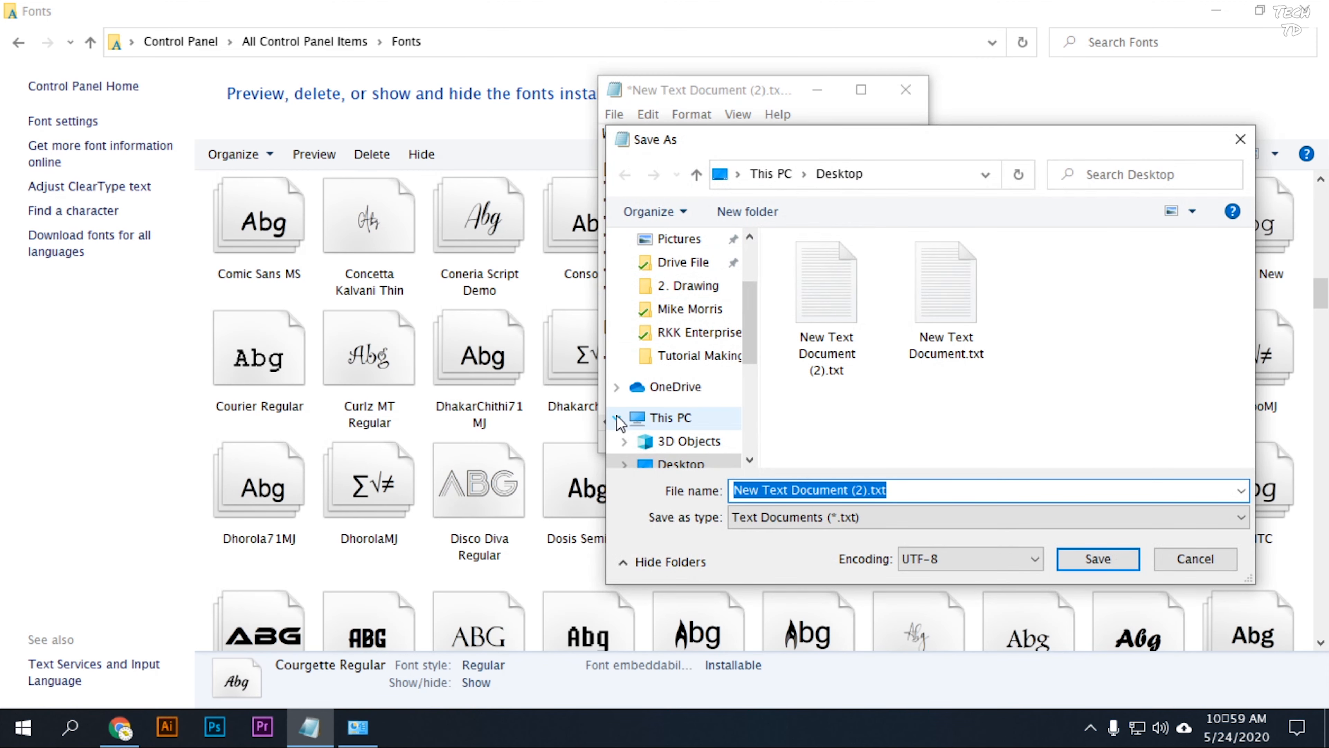
type("Cust")
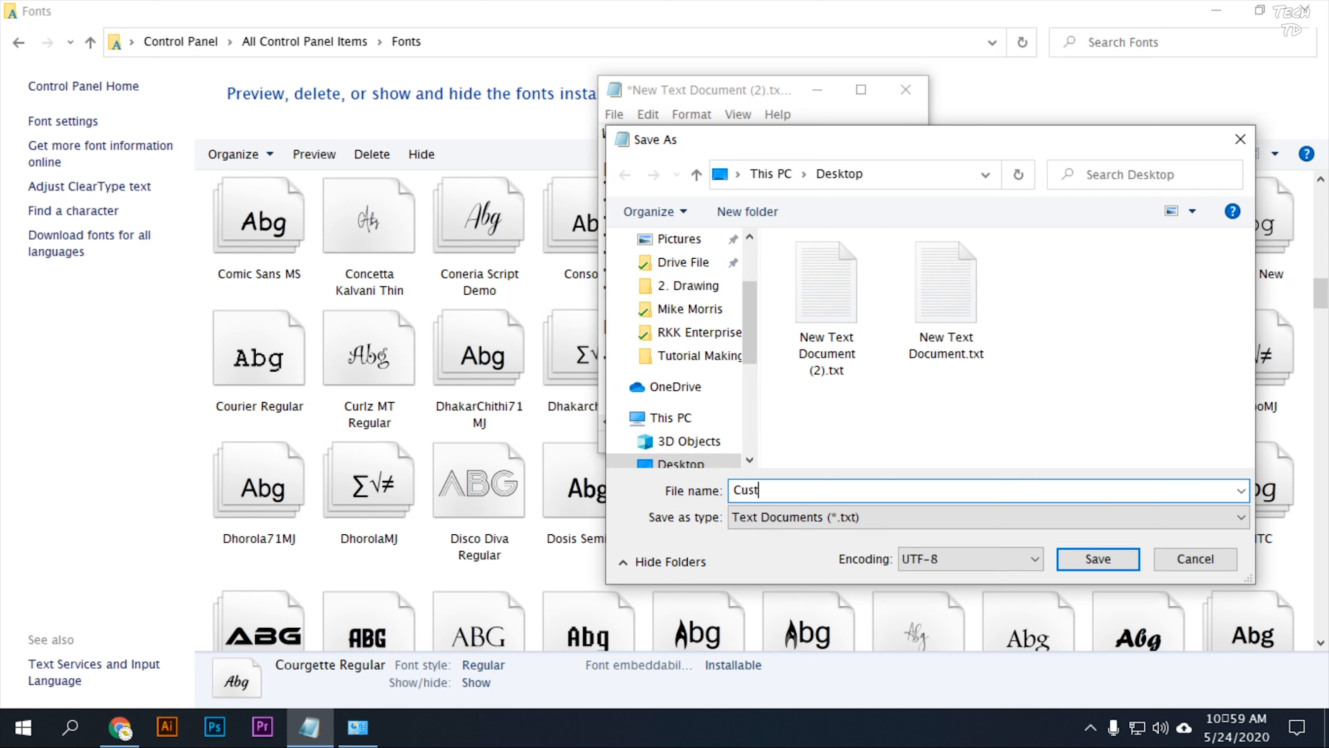
type("om Font.reg")
left_click(1030, 517)
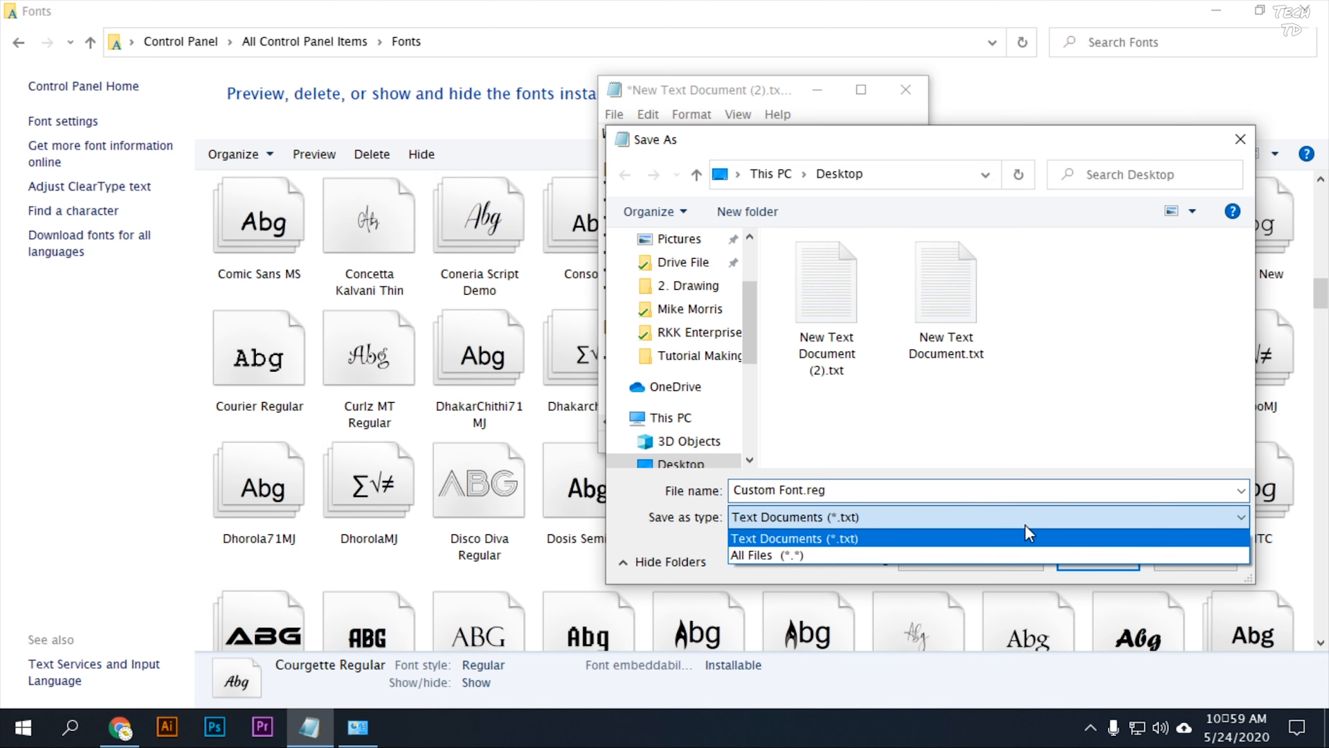
left_click(1002, 556)
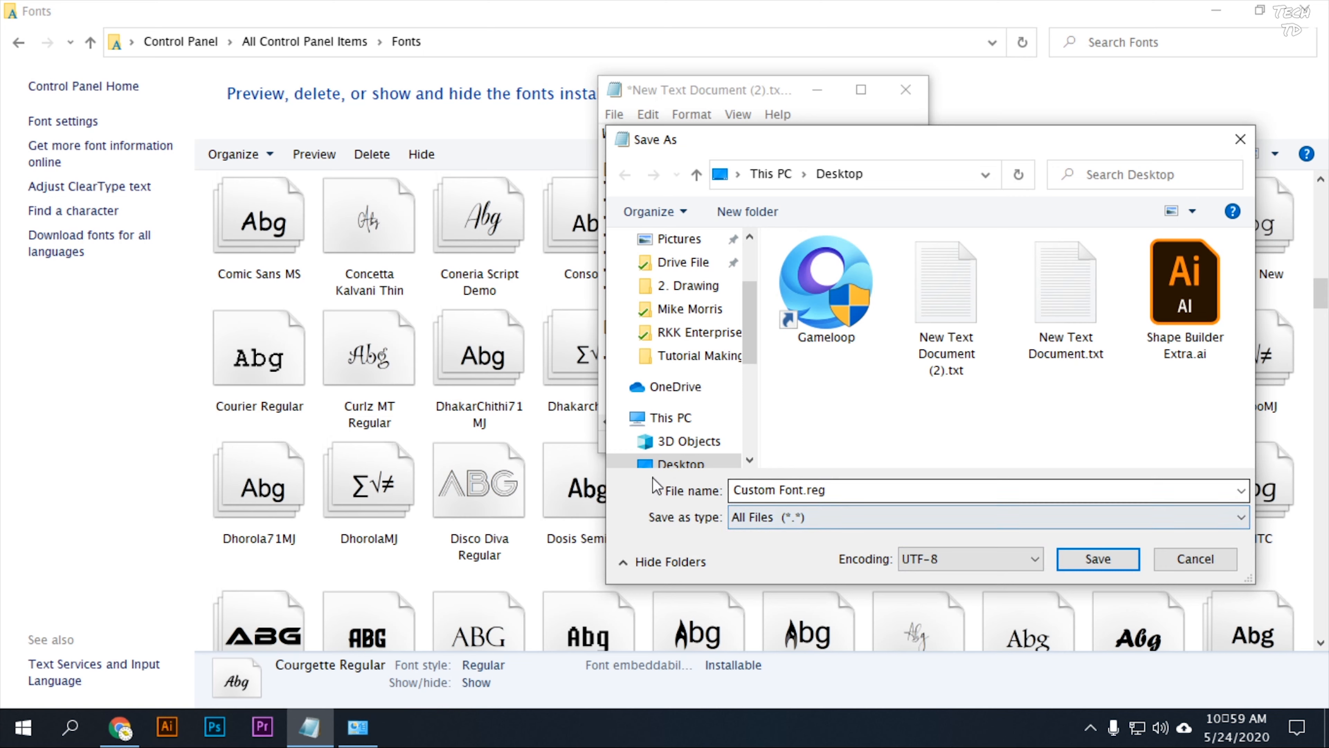
left_click(1124, 565)
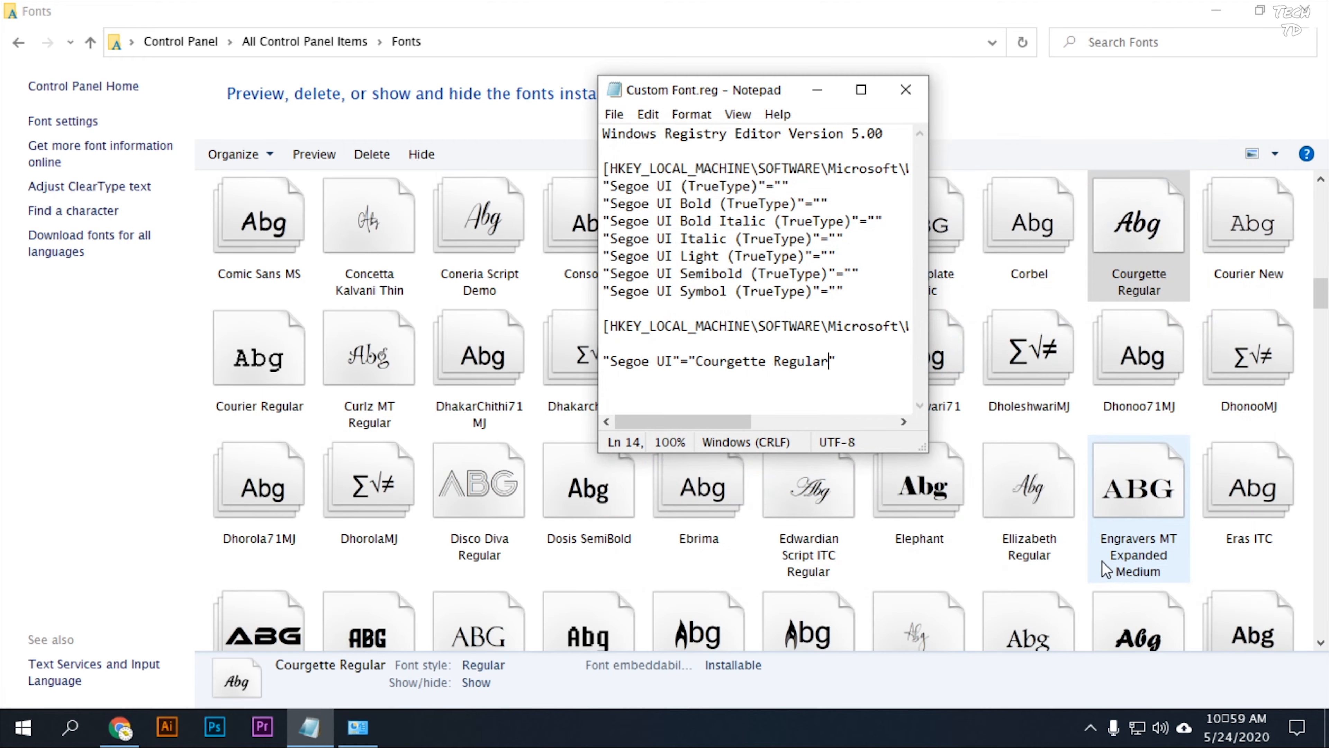
left_click(908, 92)
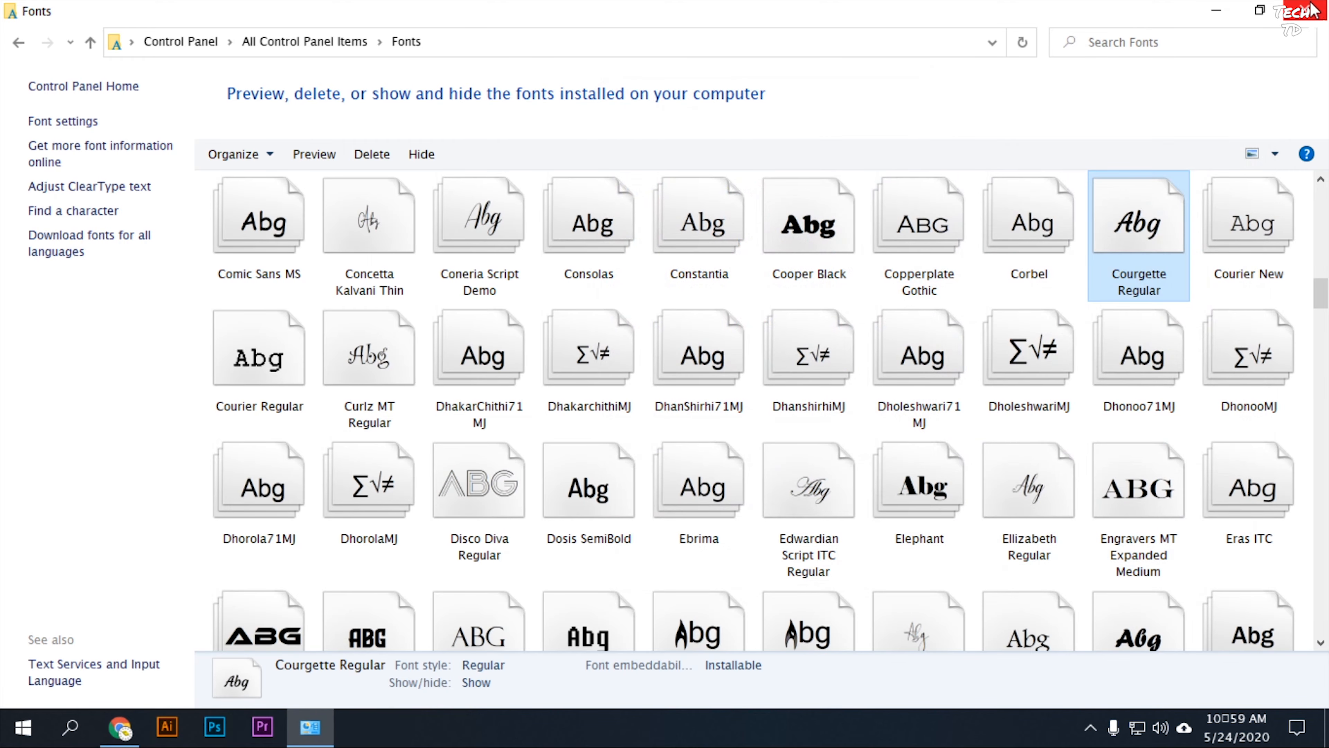
left_click(1305, 10)
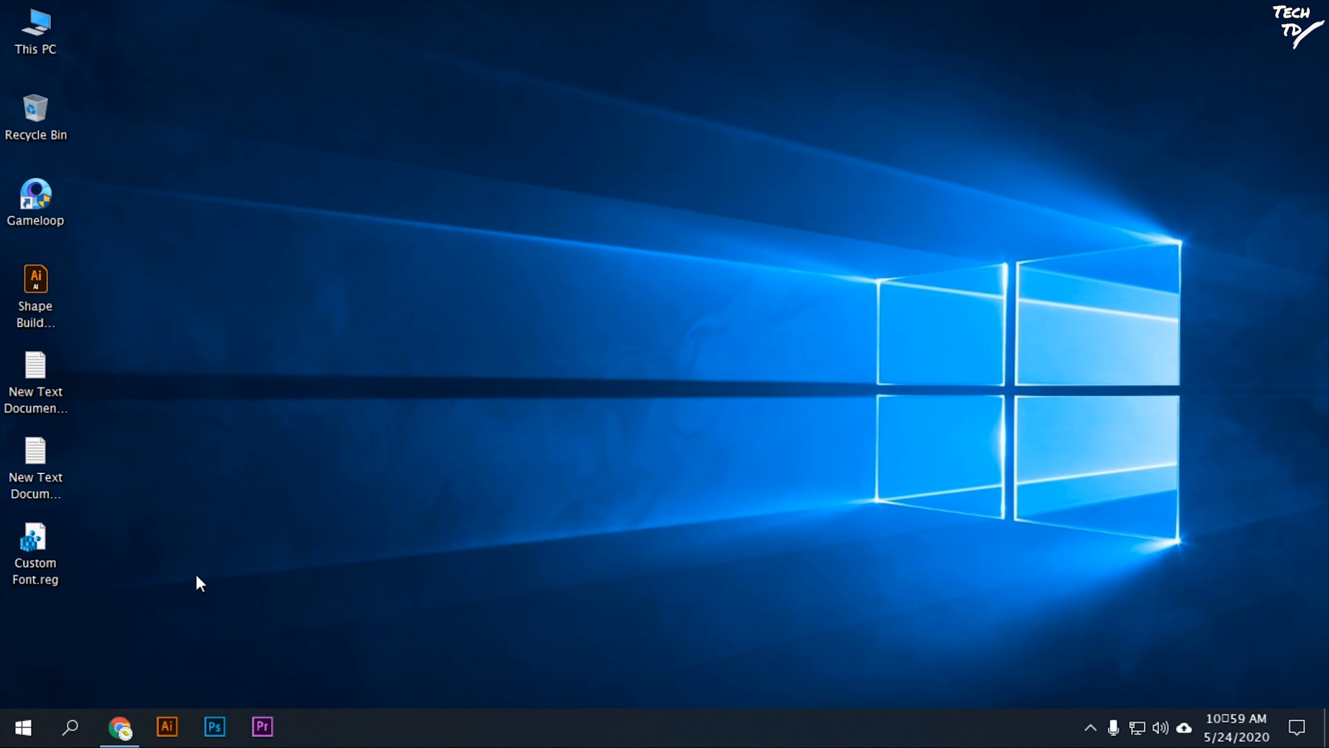
Step: Run Custom Font.reg from the desktop and approve adding its entries to the registry
double_click(31, 556)
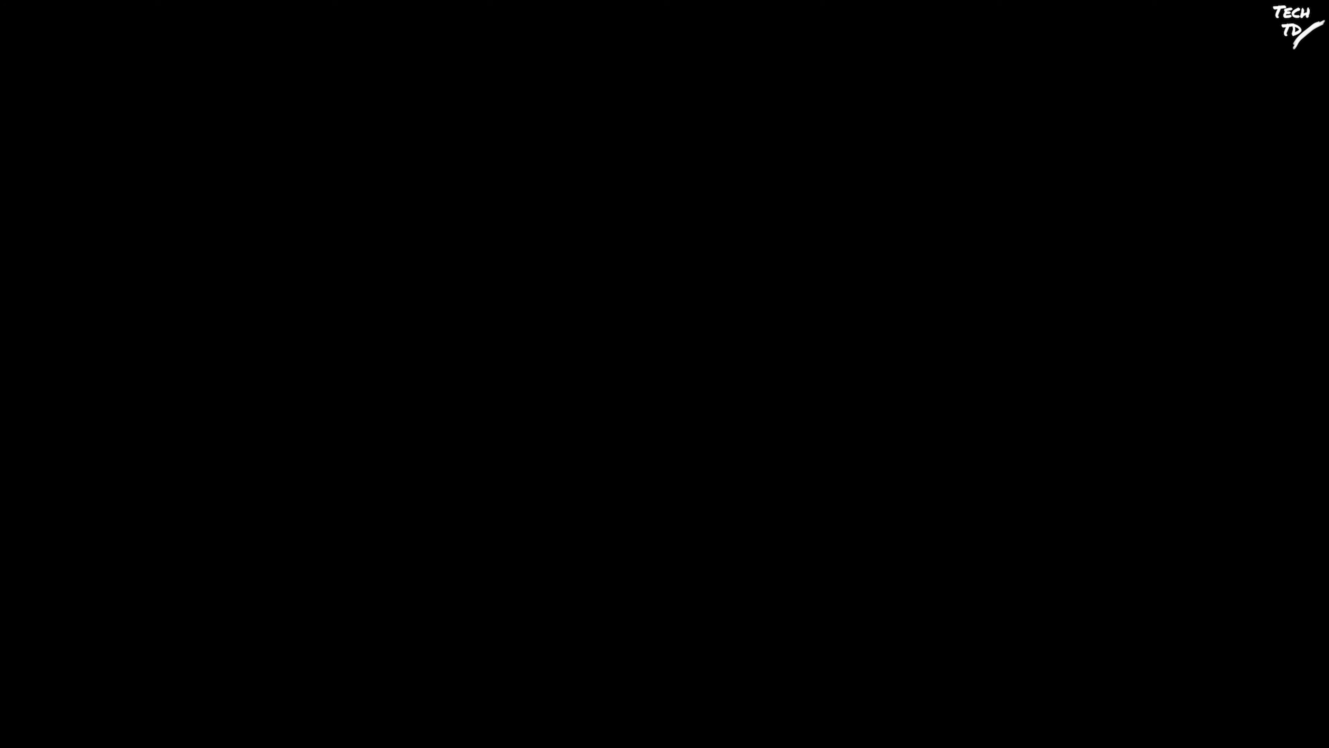
left_click(563, 455)
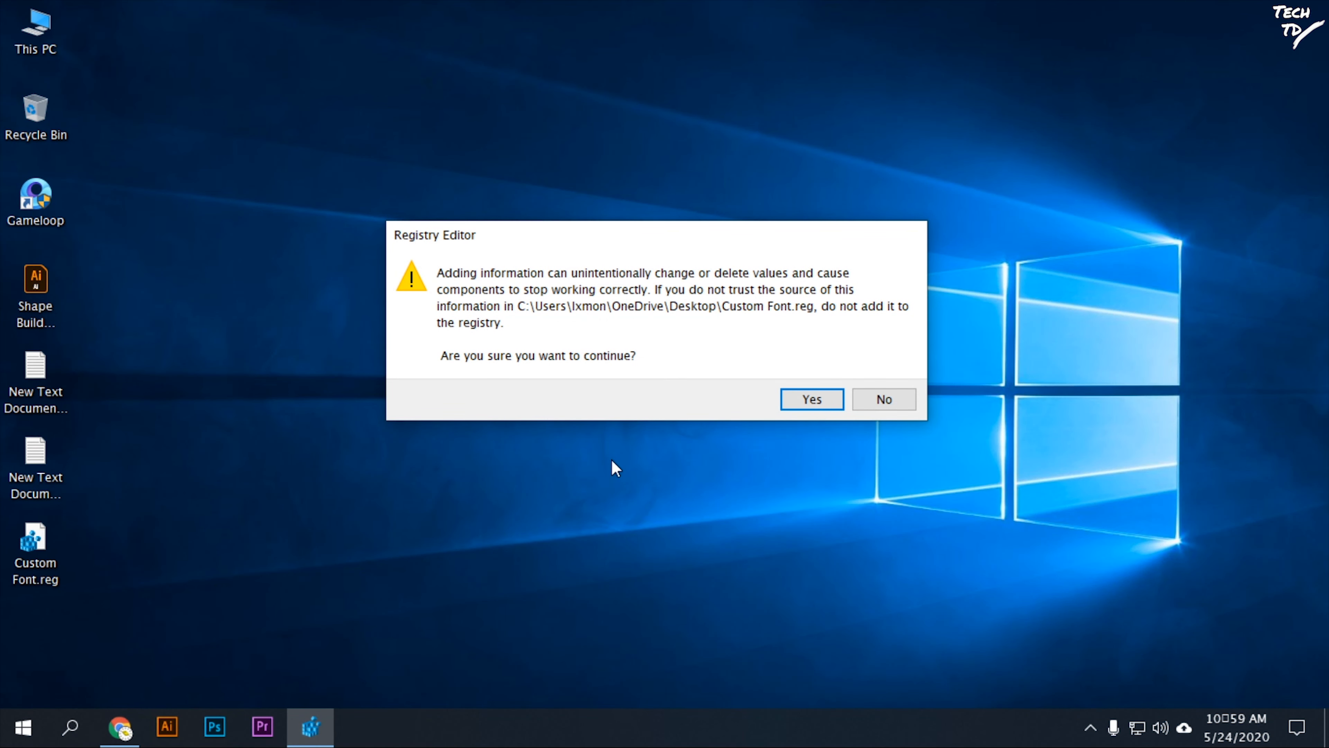
left_click(831, 400)
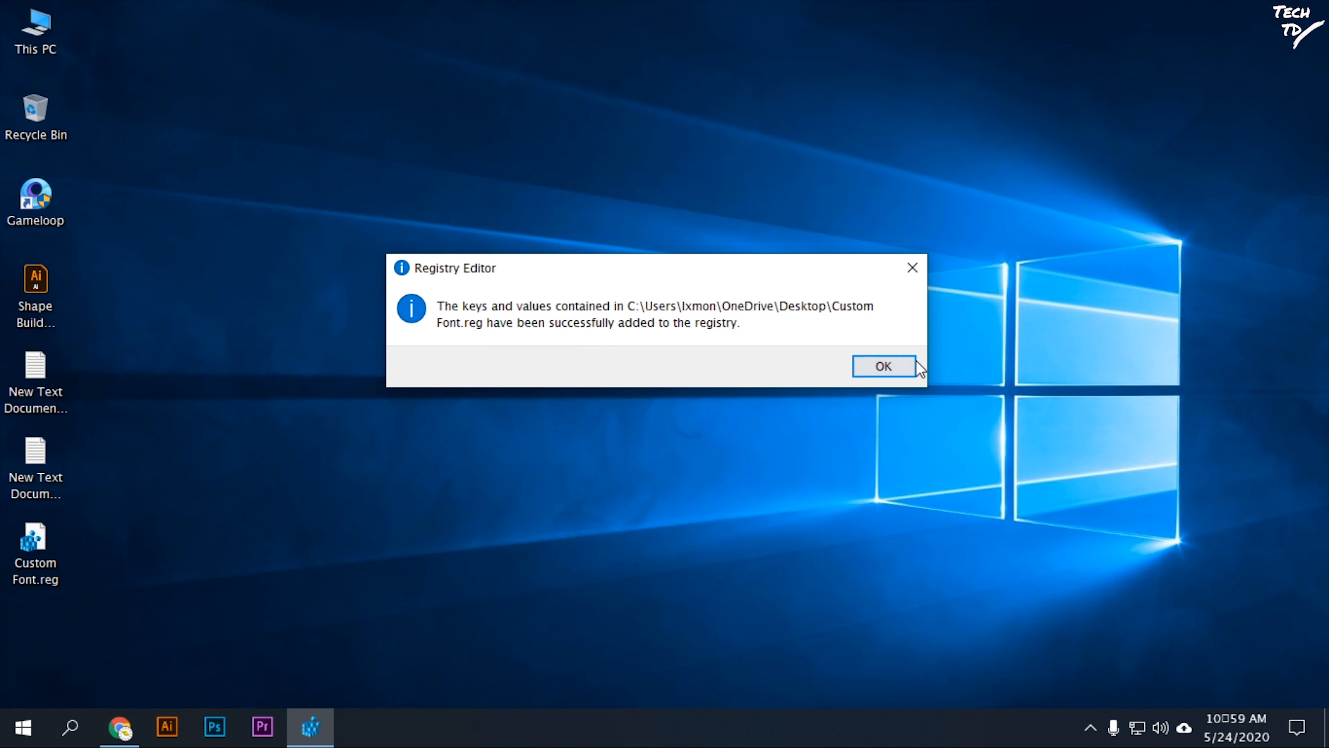
left_click(885, 368)
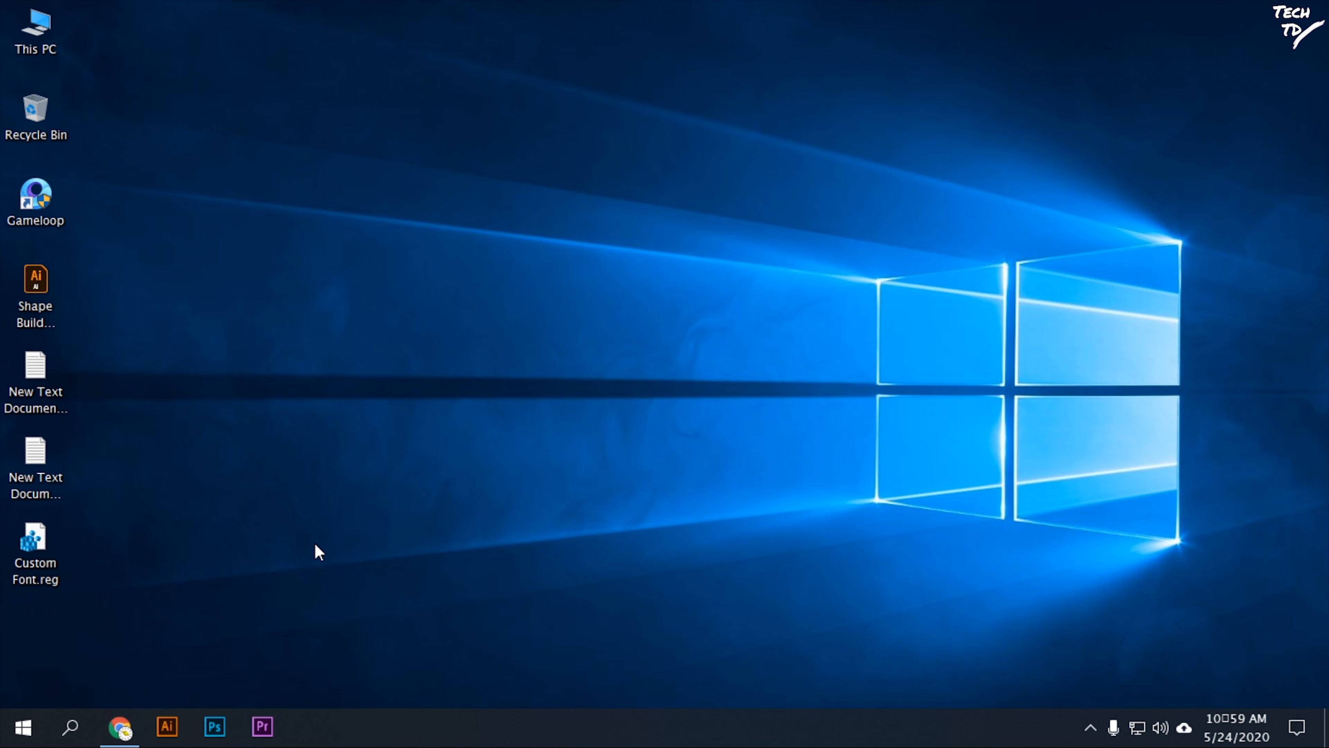
Step: Examine the Courgette specimen in Chrome and the lettering in the This PC window, closing both
left_click(120, 726)
scroll(193, 324, "down", 3)
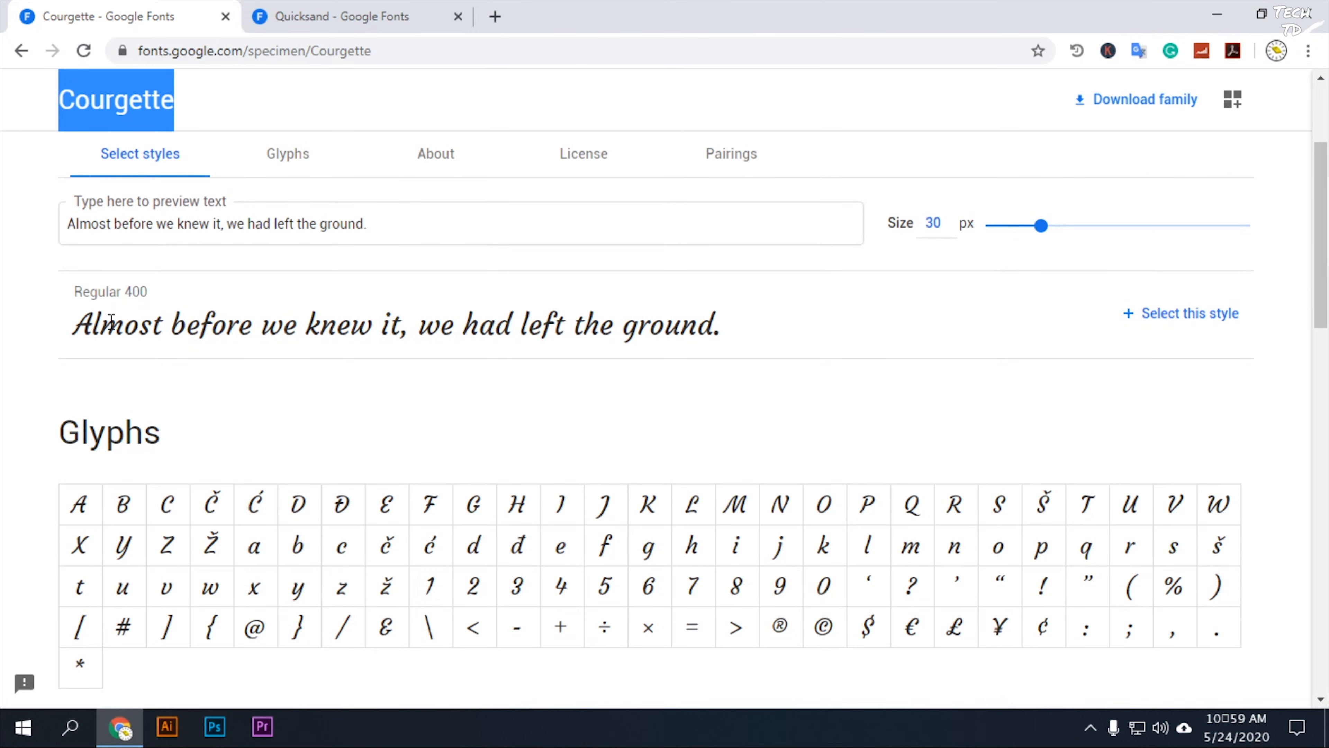
left_click(1307, 14)
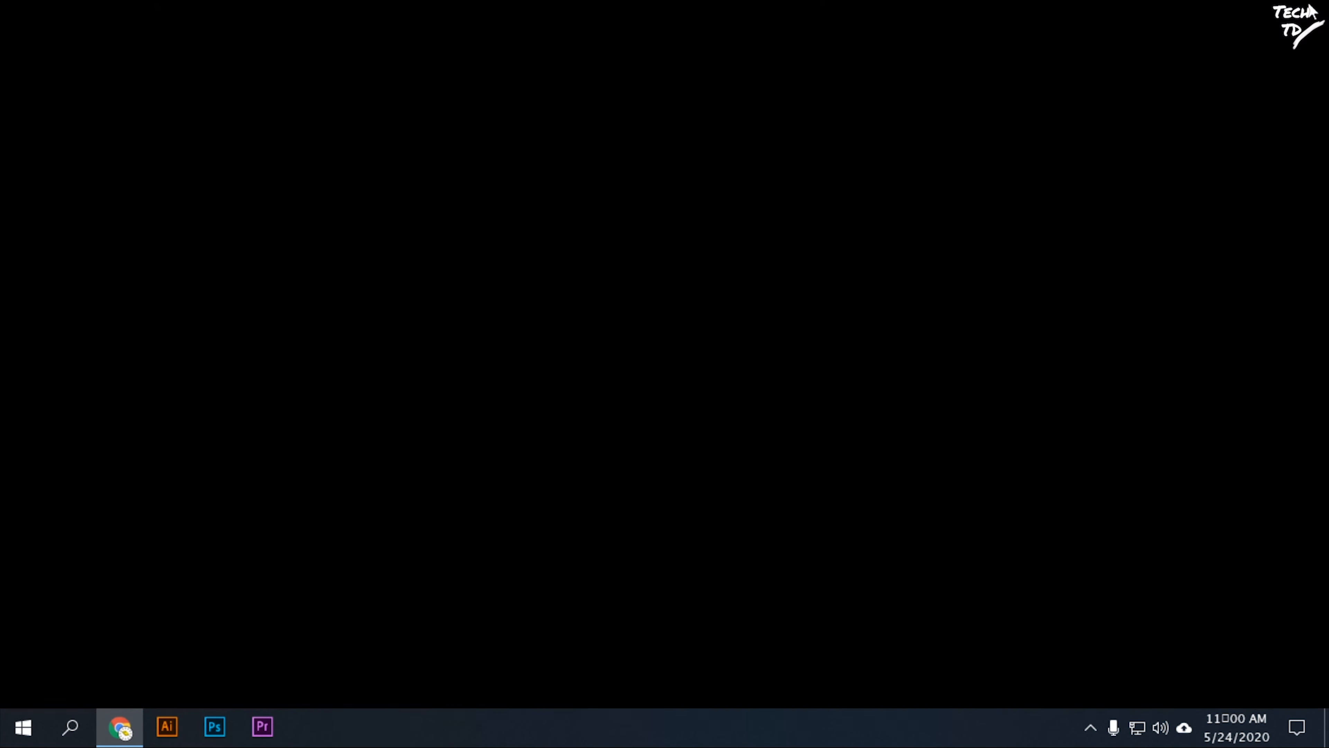
double_click(63, 37)
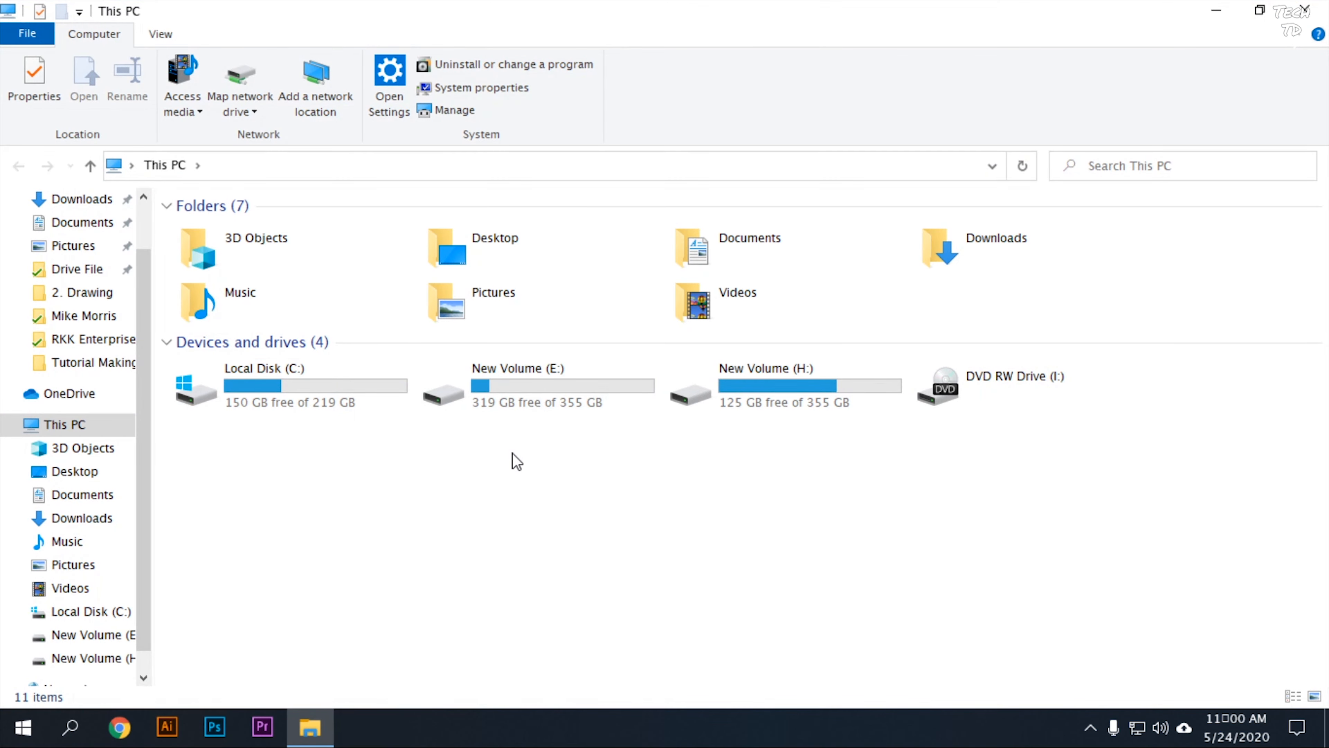
left_click(1304, 10)
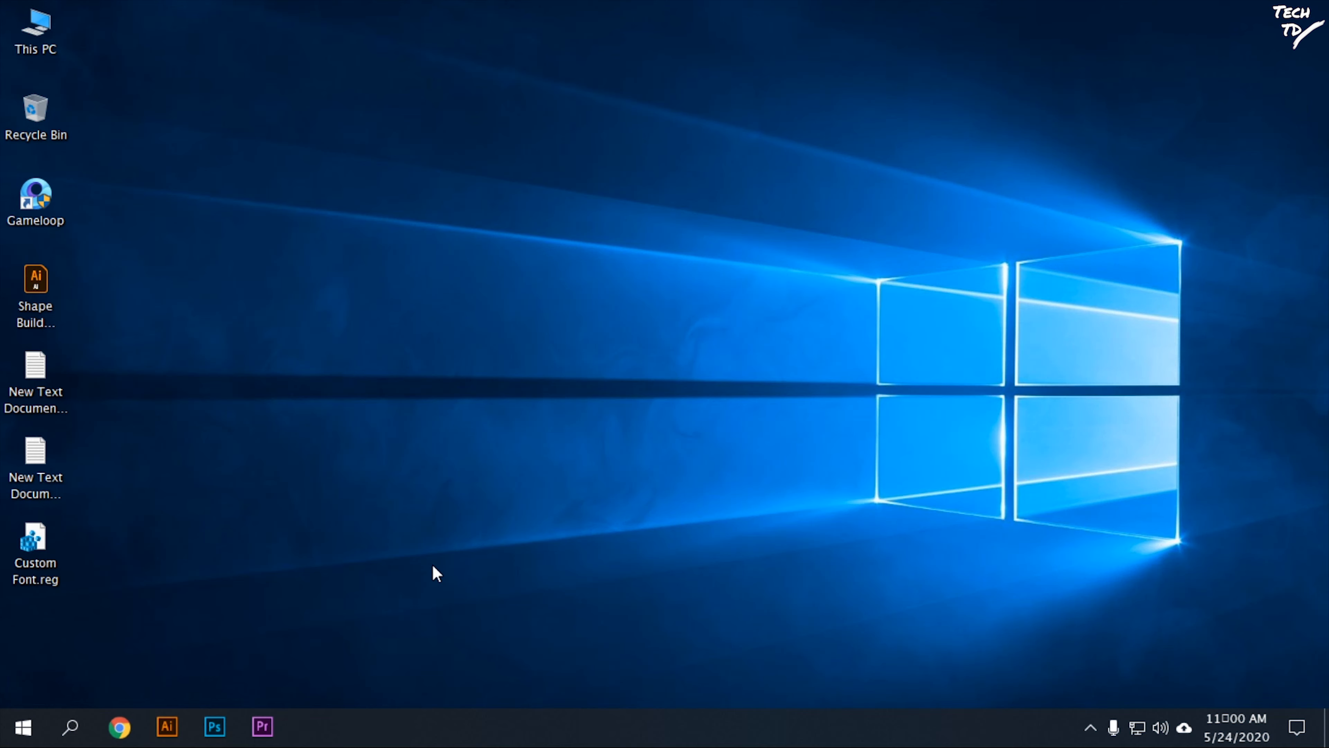
Step: Restart the computer to apply the registry font change
left_click(24, 726)
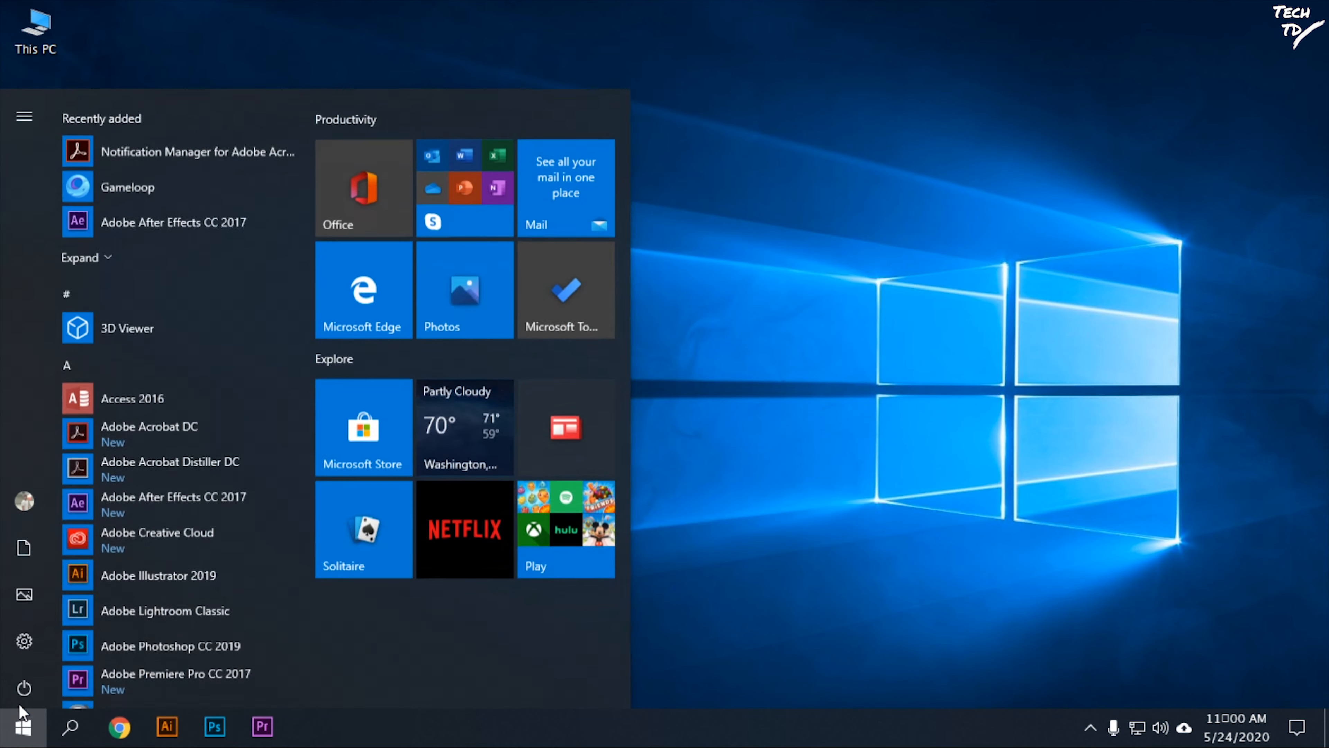
left_click(25, 685)
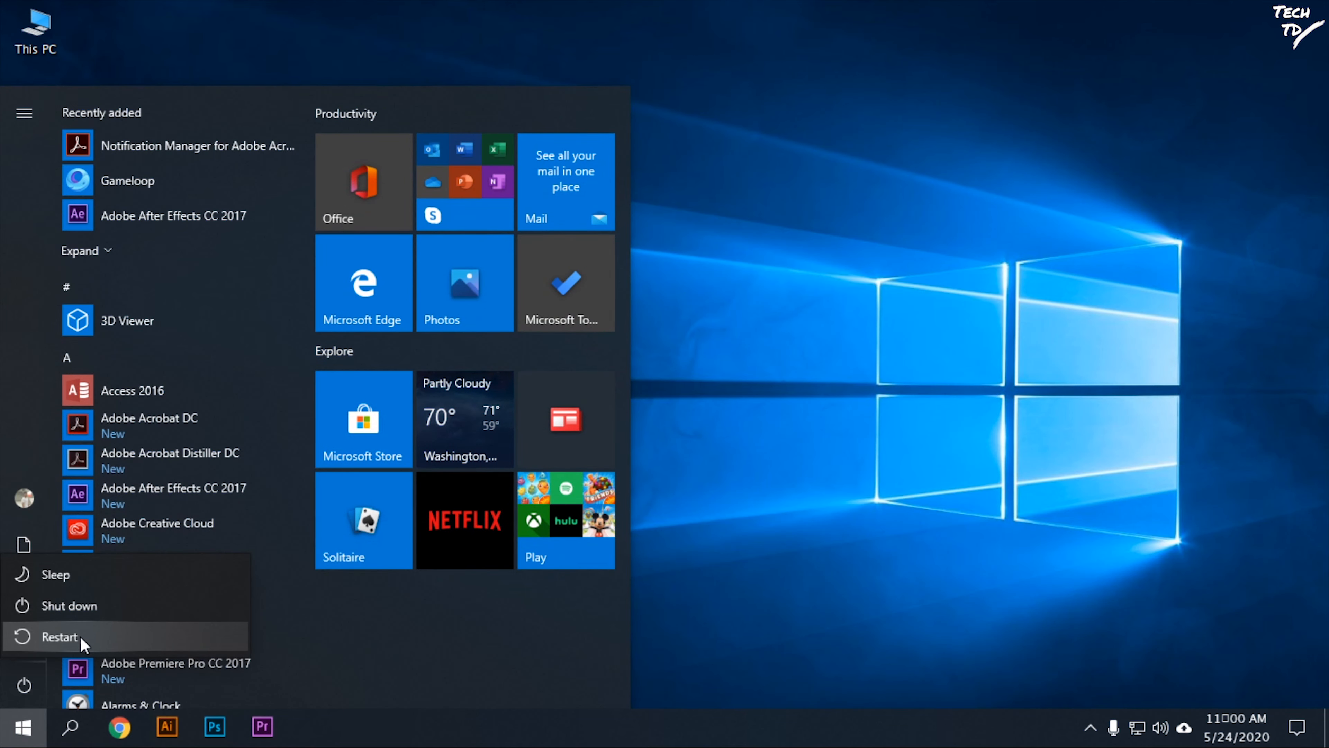
left_click(60, 636)
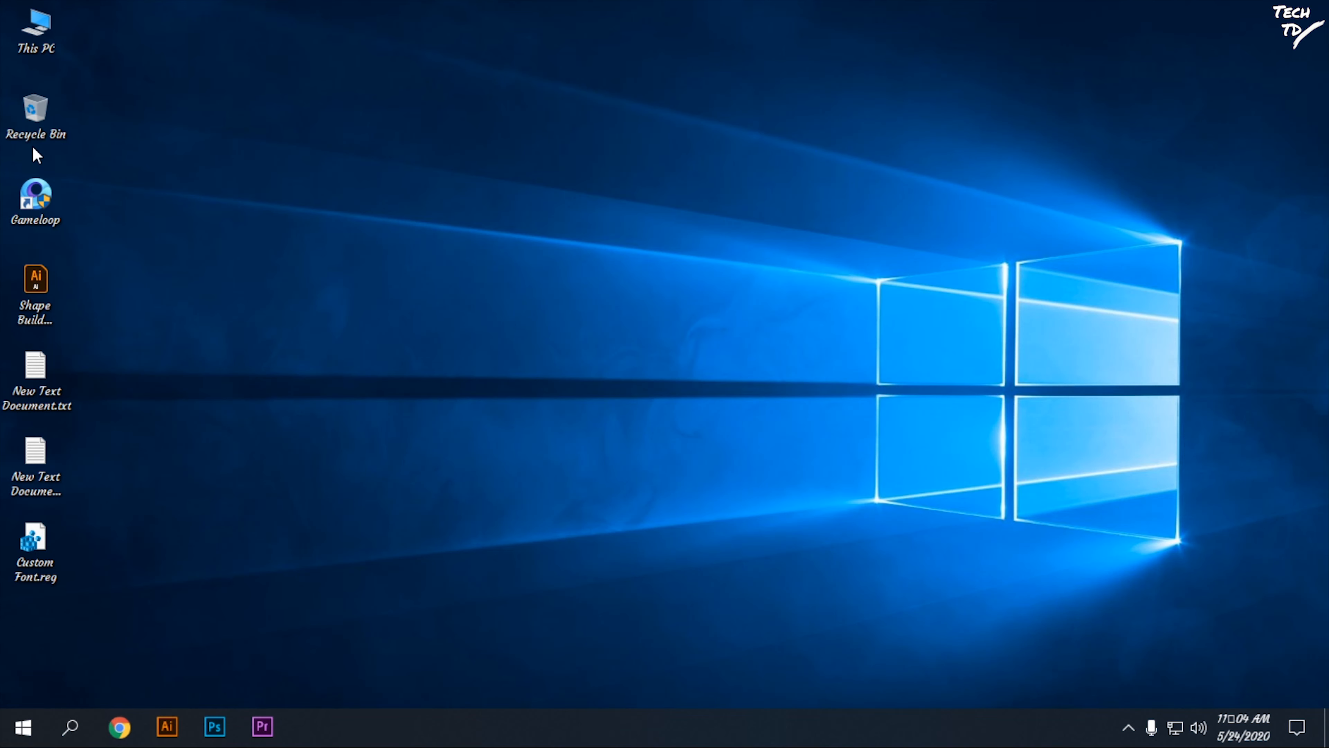
Step: Open This PC to examine the system font used in its folder and drive labels
double_click(20, 32)
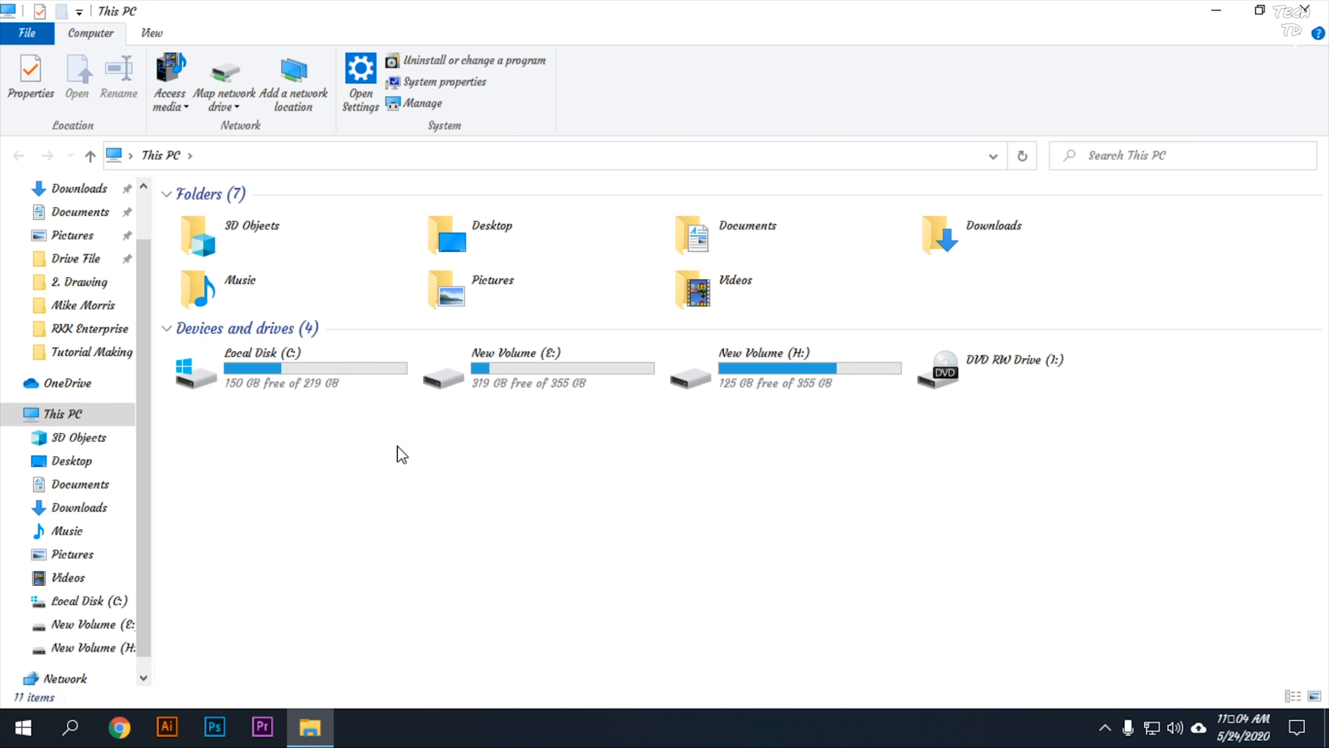
scroll(137, 562, "down", 1)
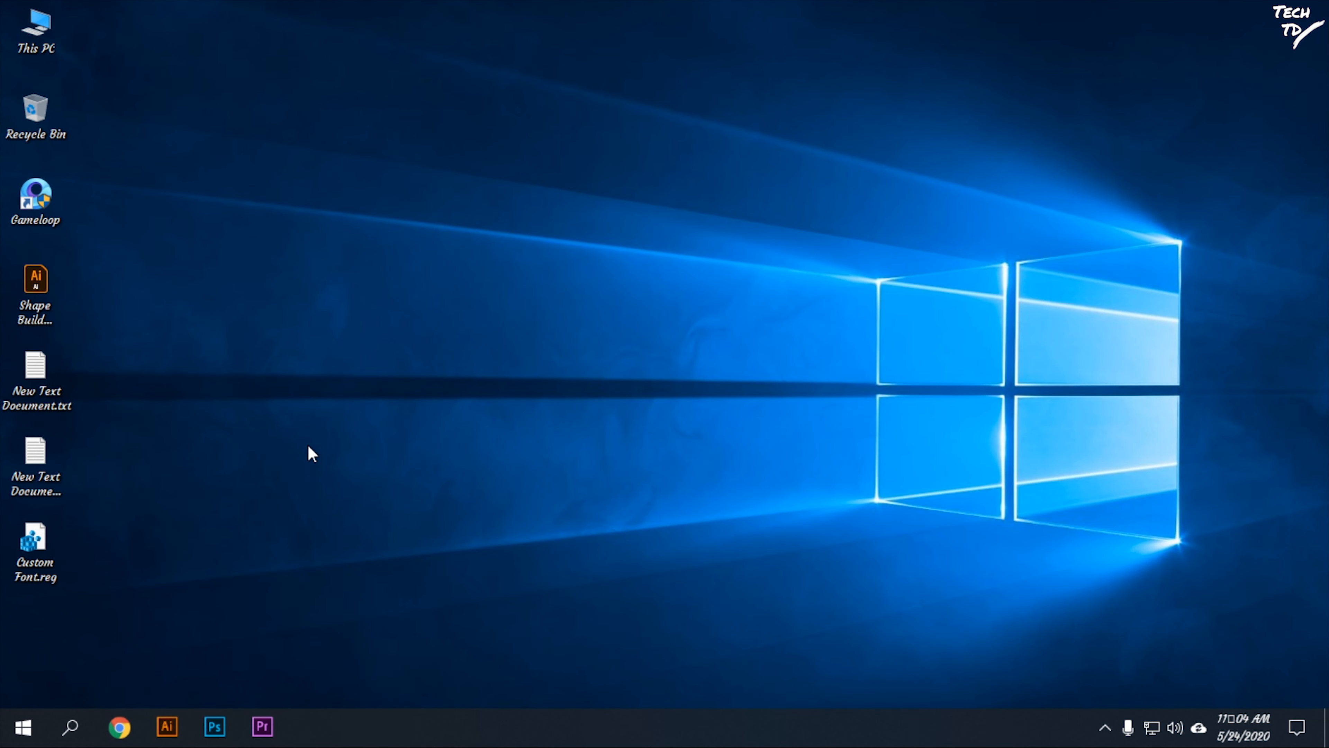
Step: Create a new text document on the desktop and paste the registry code restoring the default Segoe UI fonts into it
right_click(294, 320)
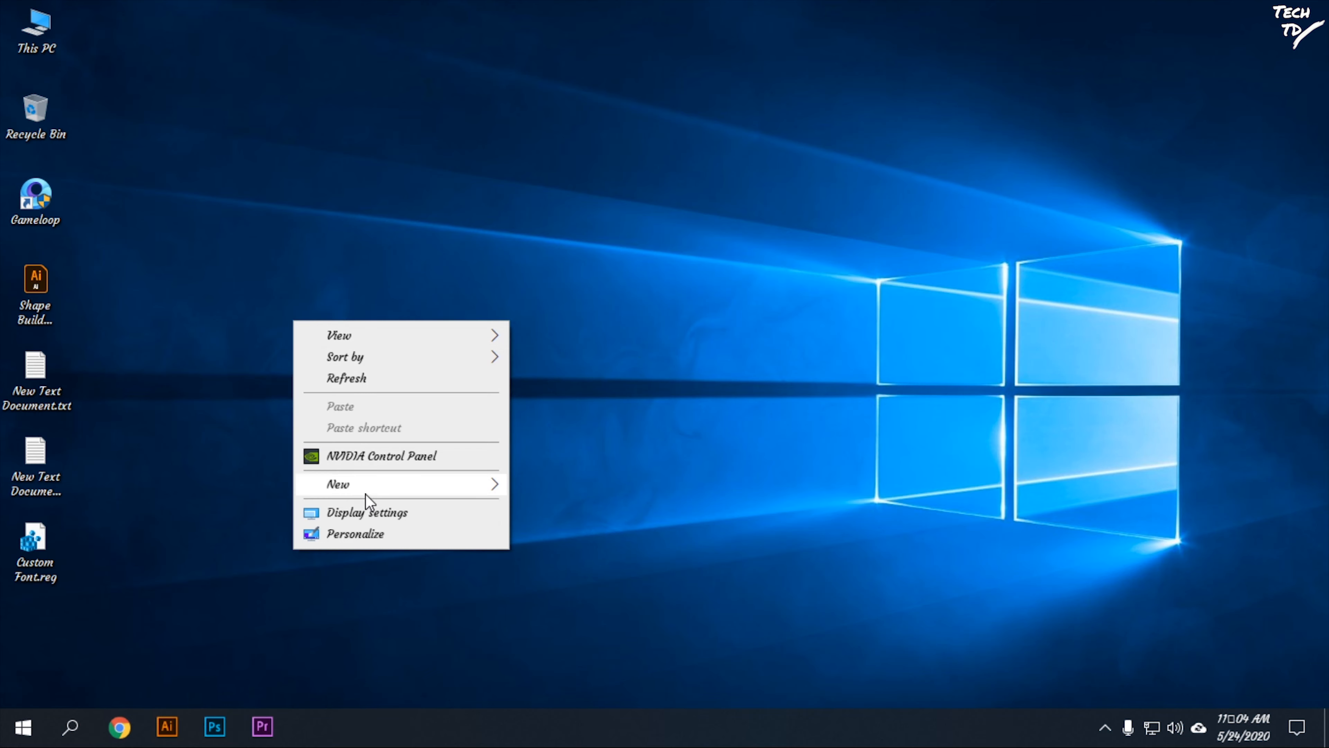
mouse_move(484, 486)
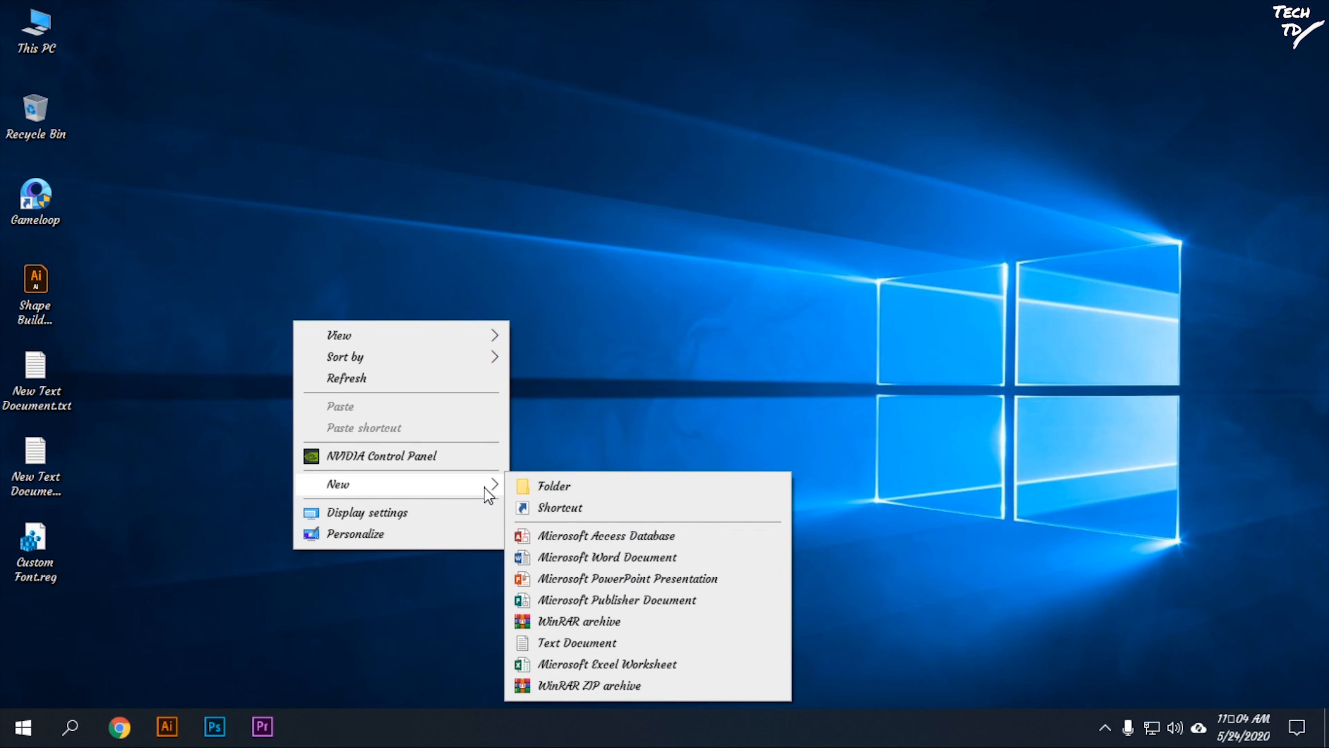
left_click(554, 644)
left_click(714, 519)
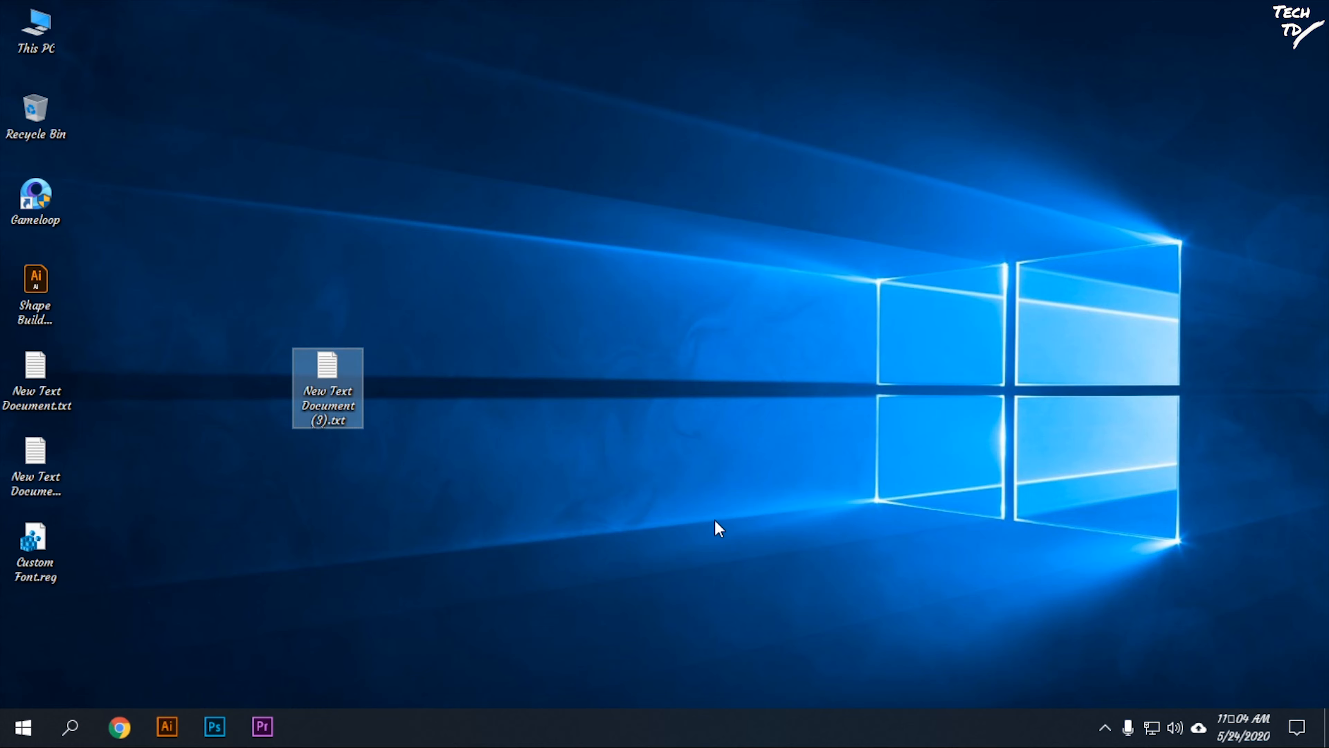
double_click(368, 340)
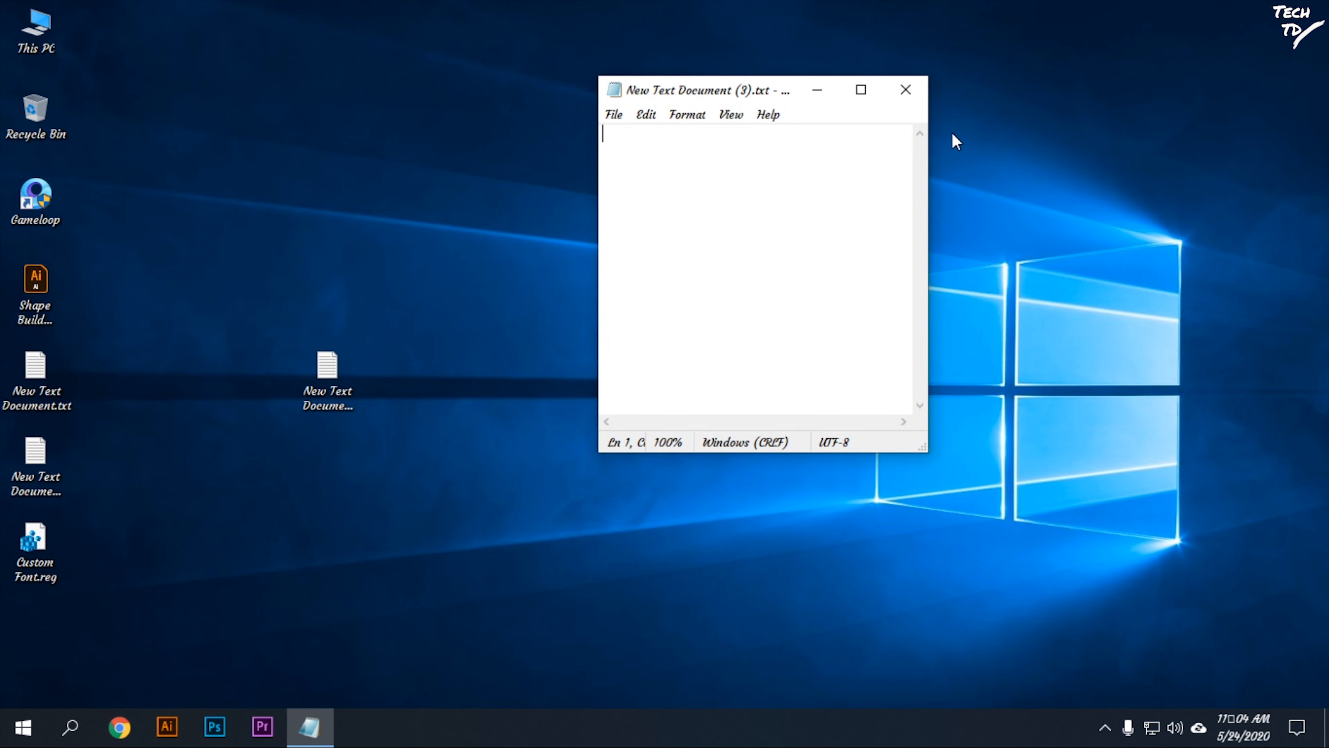
key("ctrl+v")
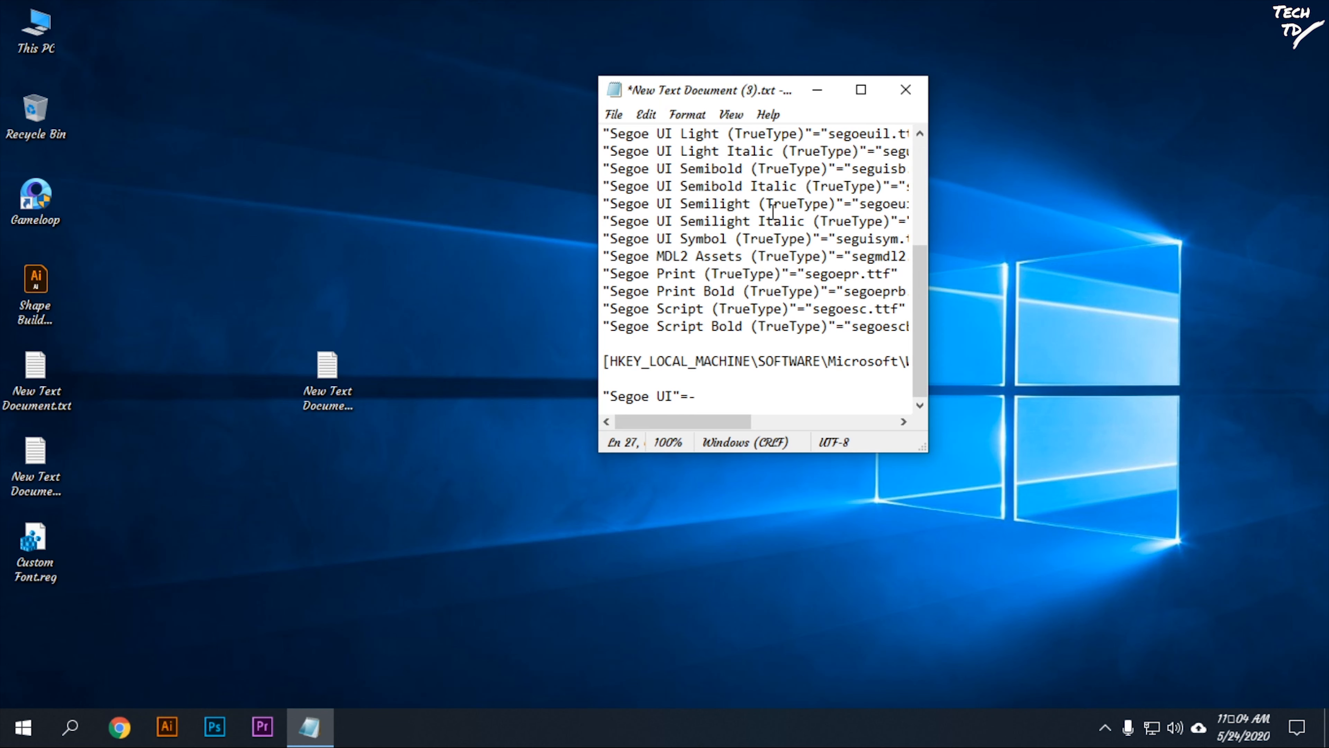
Step: Save the pasted registry code to the desktop as defult font.reg with the All Files type, then close the document
left_click(614, 114)
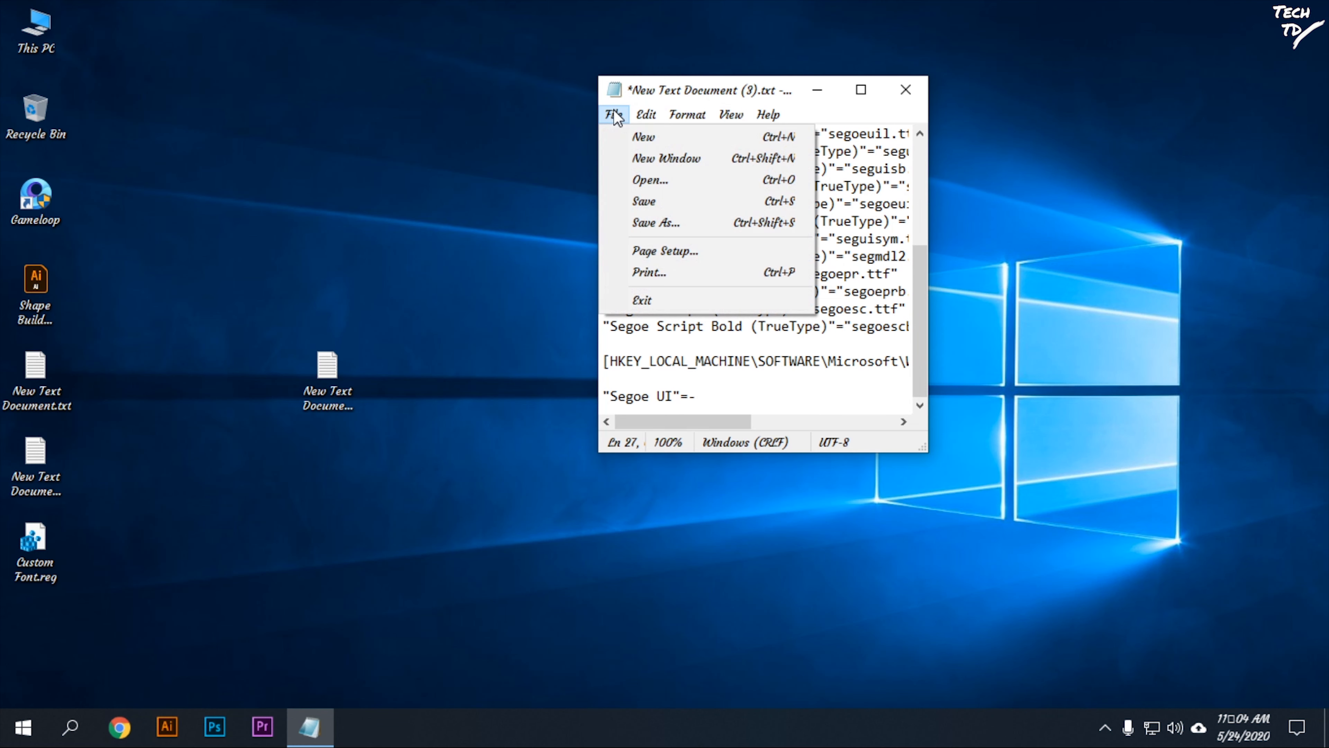
left_click(673, 223)
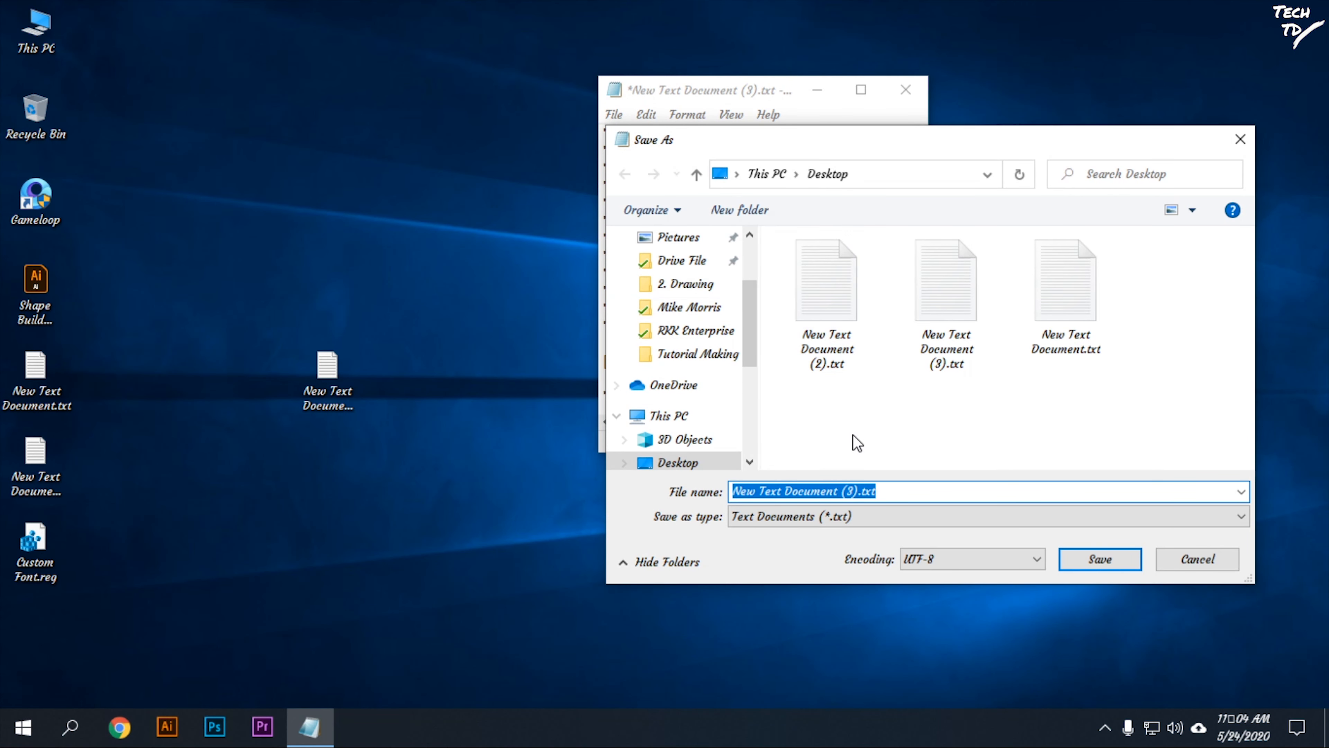
type("defult")
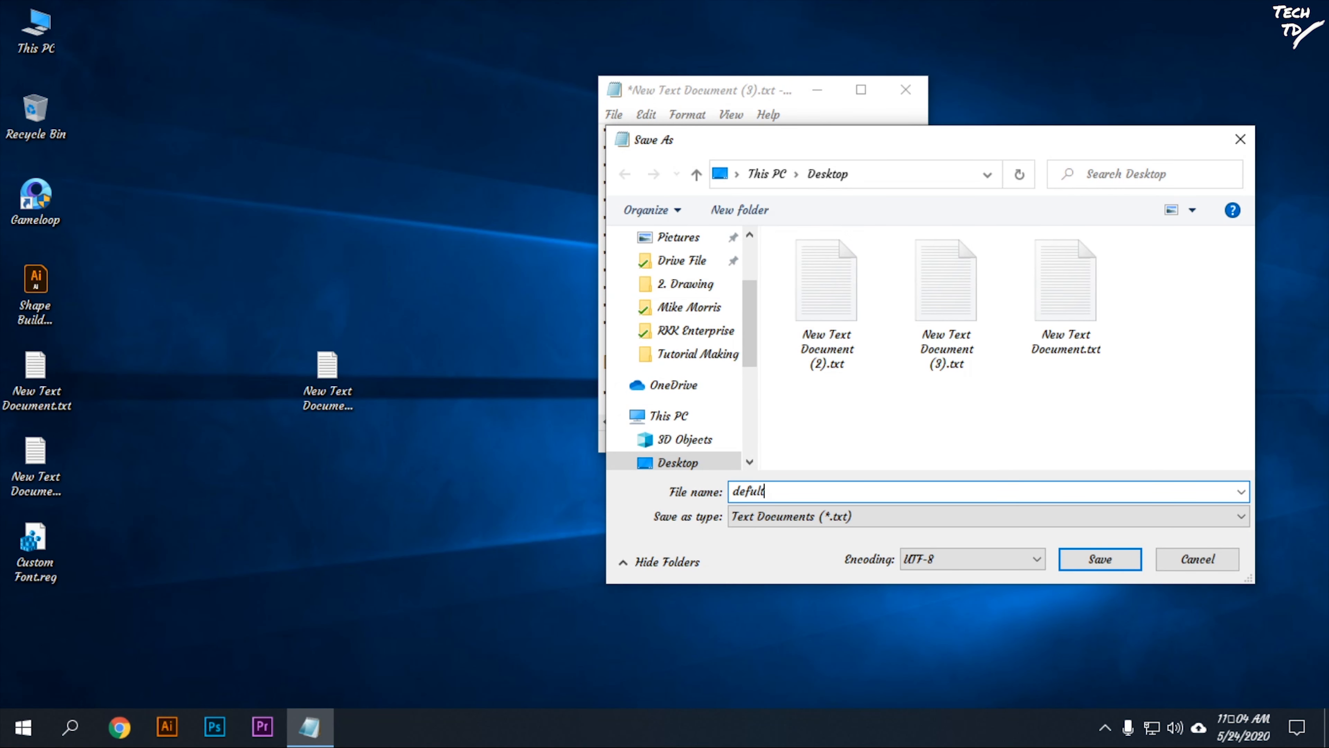
type(" font.tr")
key("BackSpace")
left_click(858, 517)
left_click(827, 549)
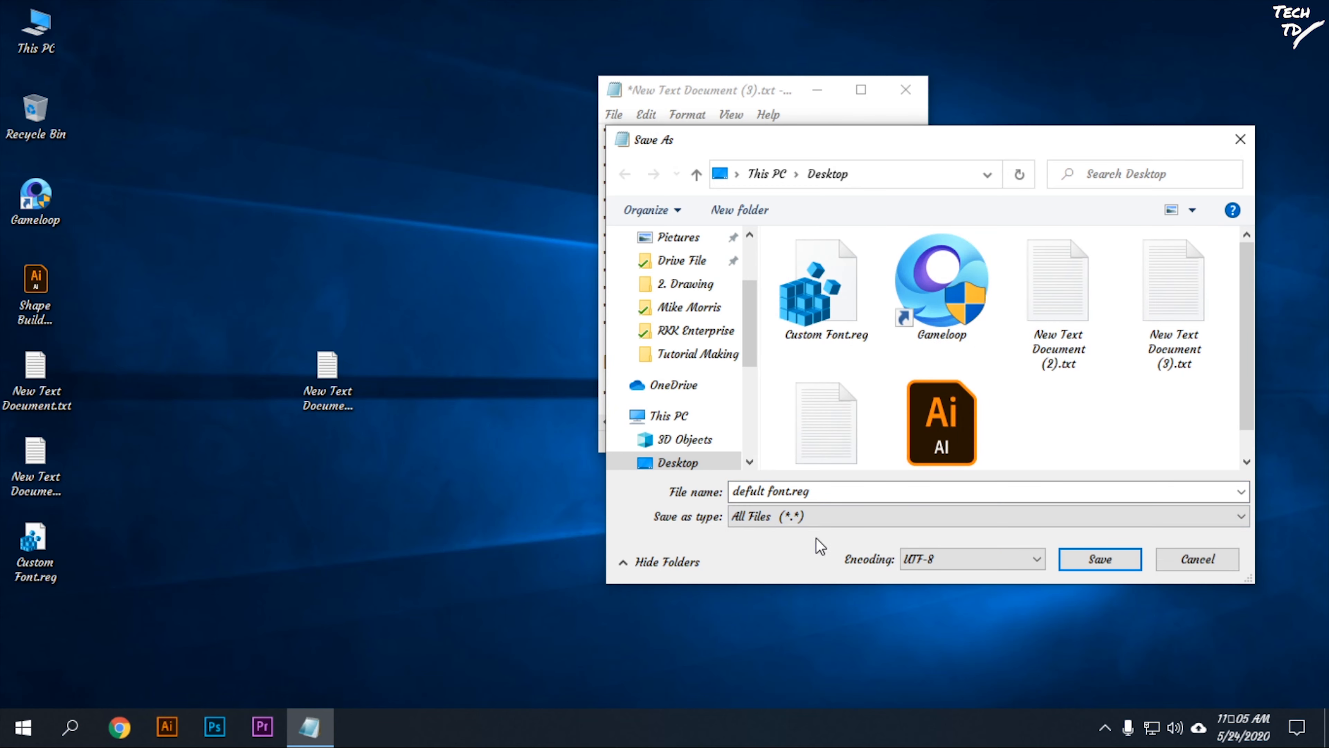
left_click(1094, 565)
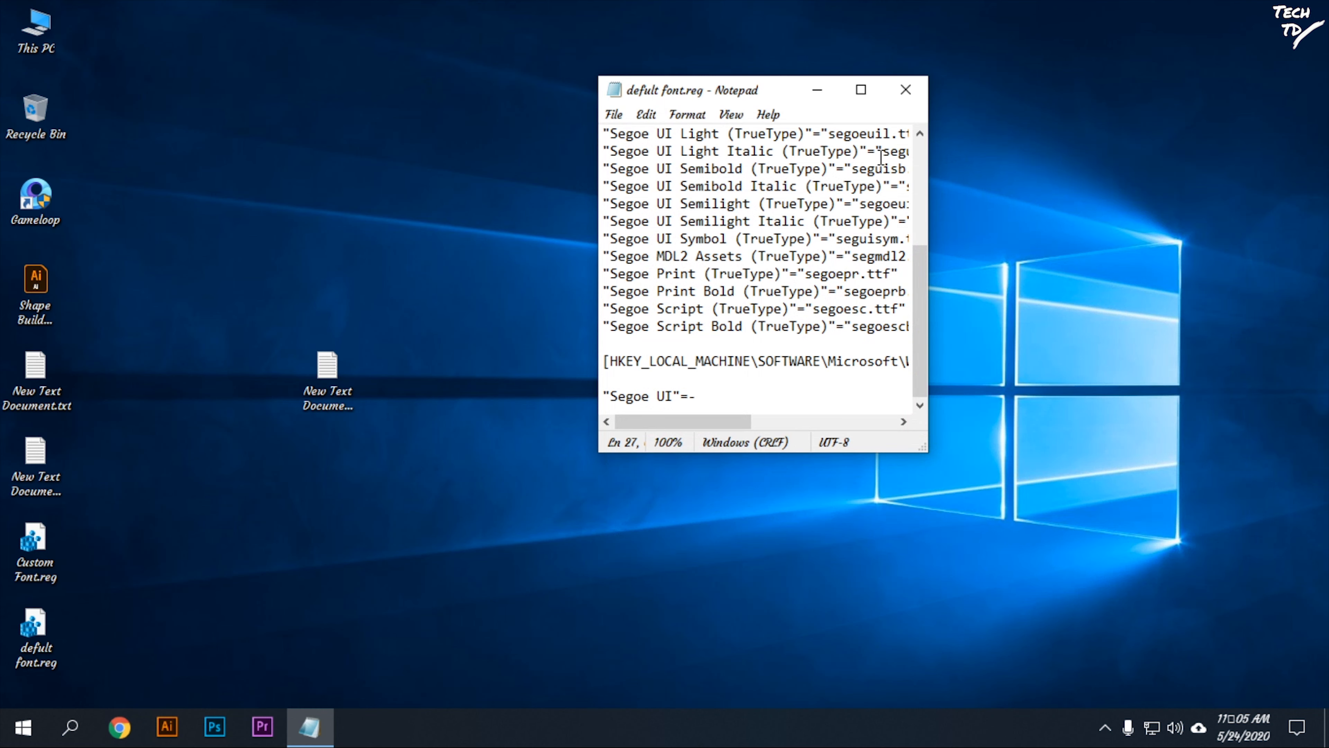
left_click(905, 89)
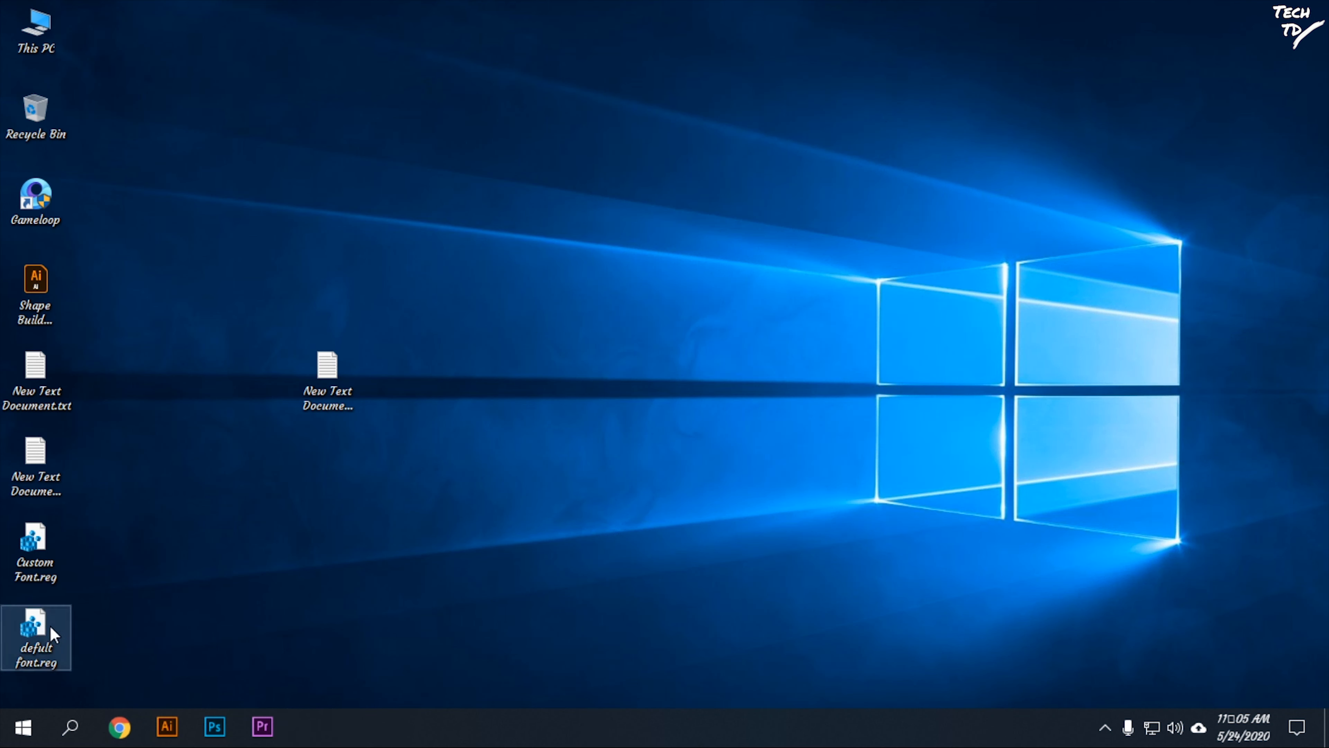
Step: Run defult font.reg from the desktop, approve adding its entries to the registry, and restart the computer
left_click(45, 633)
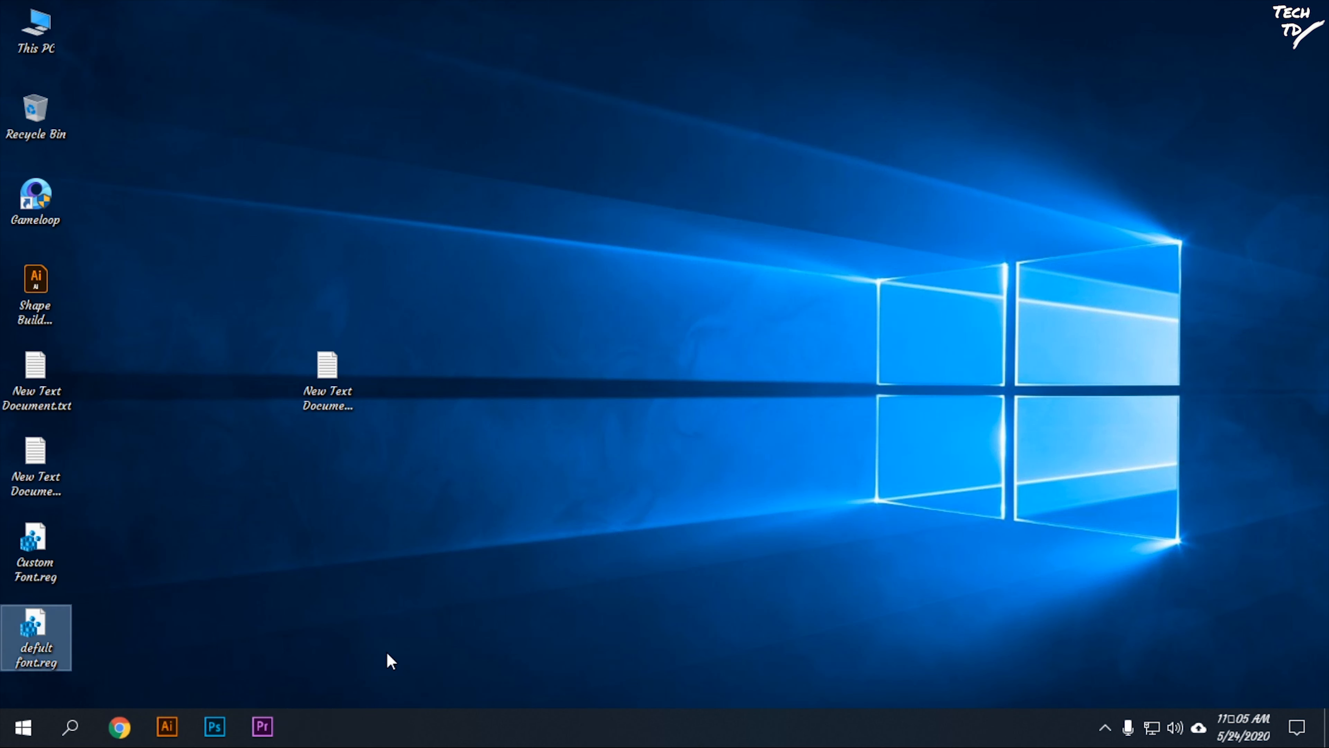
double_click(38, 622)
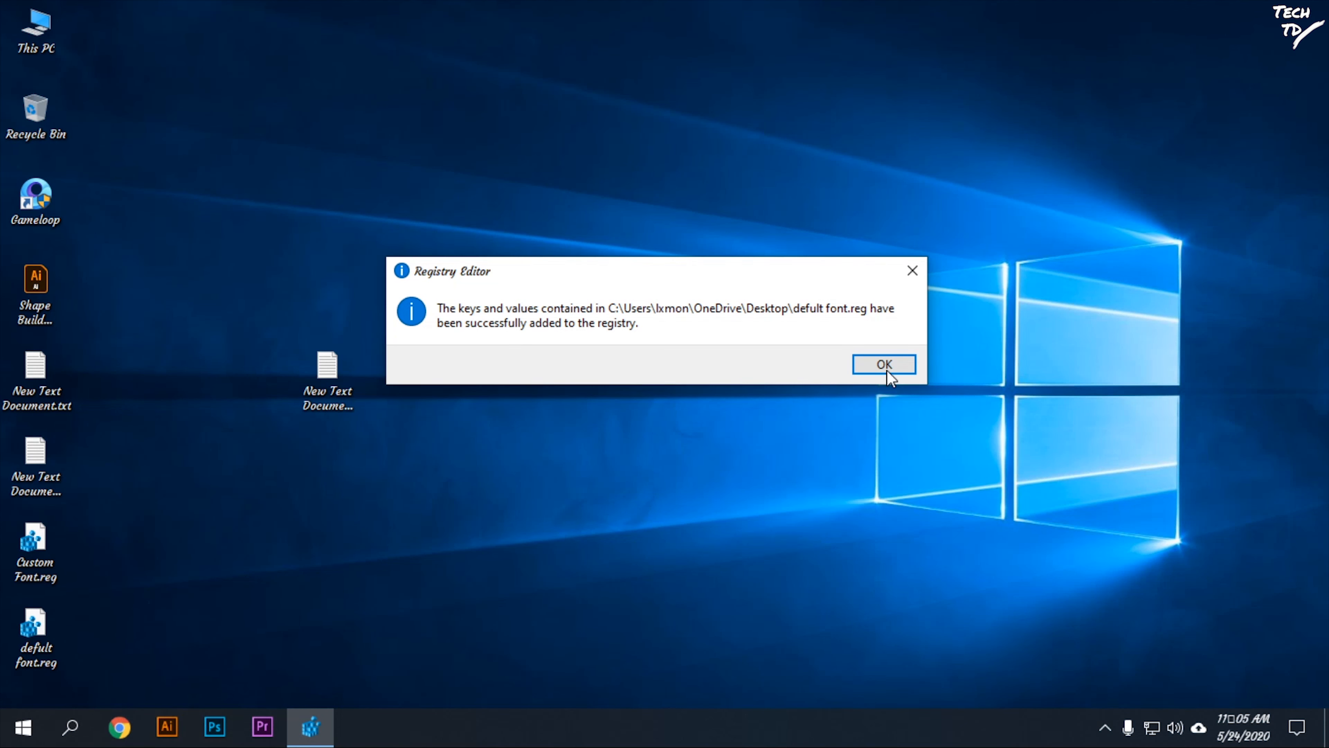
left_click(884, 368)
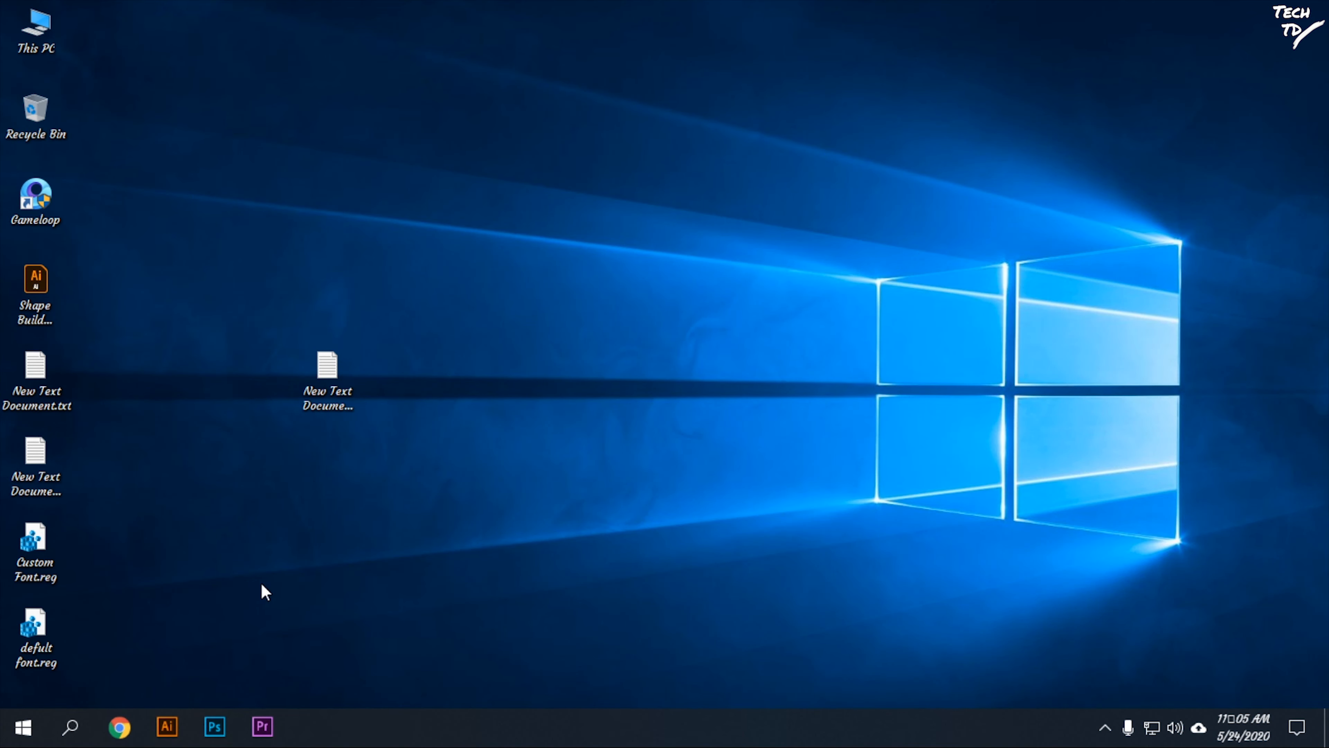
left_click(23, 726)
left_click(24, 683)
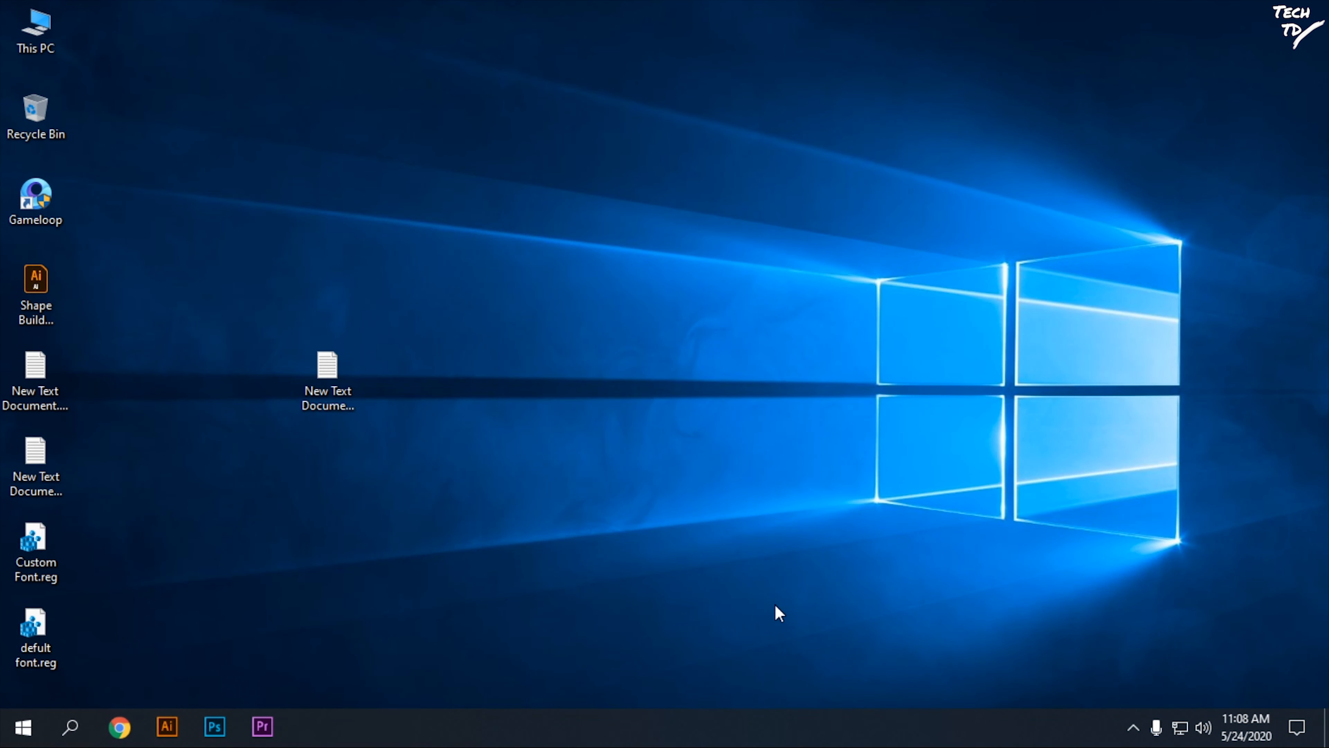
Step: Open File Explorer to examine the system font used in its window after the restart
double_click(57, 35)
left_click(834, 465)
key("super+e")
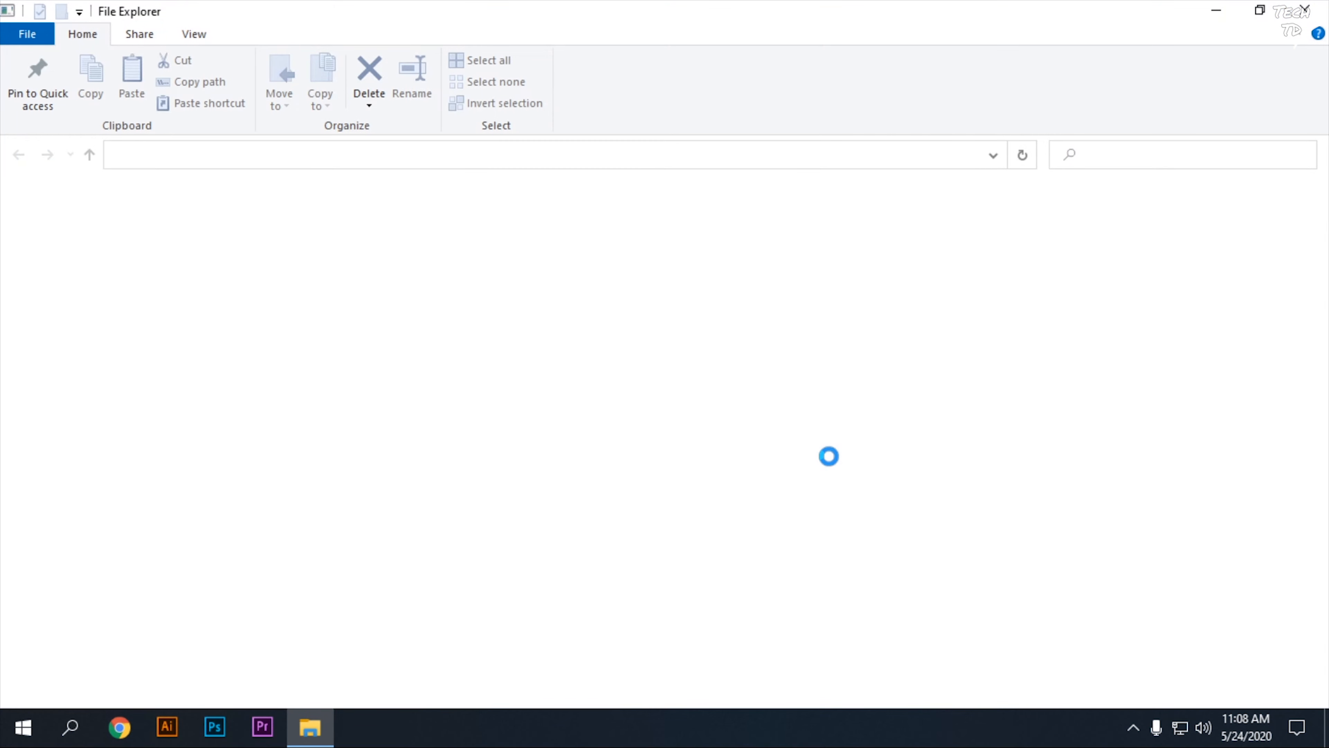